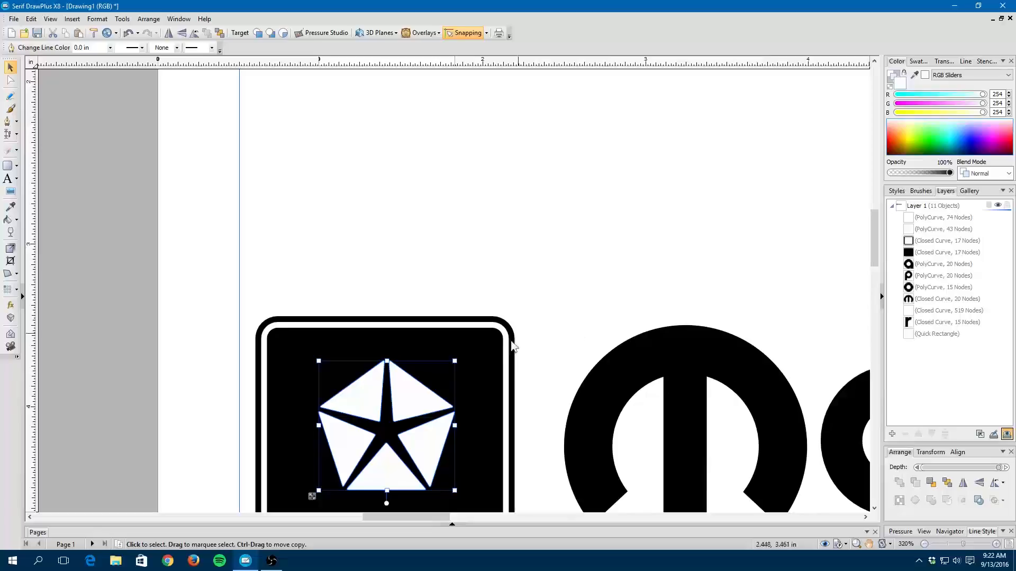
Step: Move the black rounded square out of the frame and fill the five-piece star emblem with dark red (R 77, G 0, B 5)
{"action": "left_click", "coordinate": [473, 346]}
{"action": "left_click_drag", "start_coordinate": [465, 365], "coordinate": [646, 154]}
{"action": "left_click", "coordinate": [424, 437]}
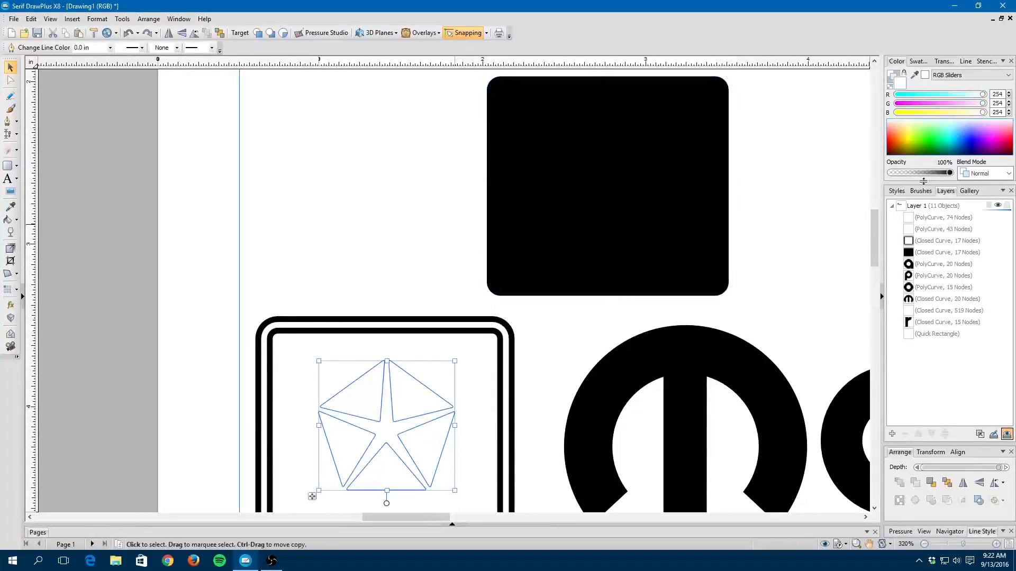
{"action": "left_click_drag", "start_coordinate": [972, 148], "coordinate": [1009, 149]}
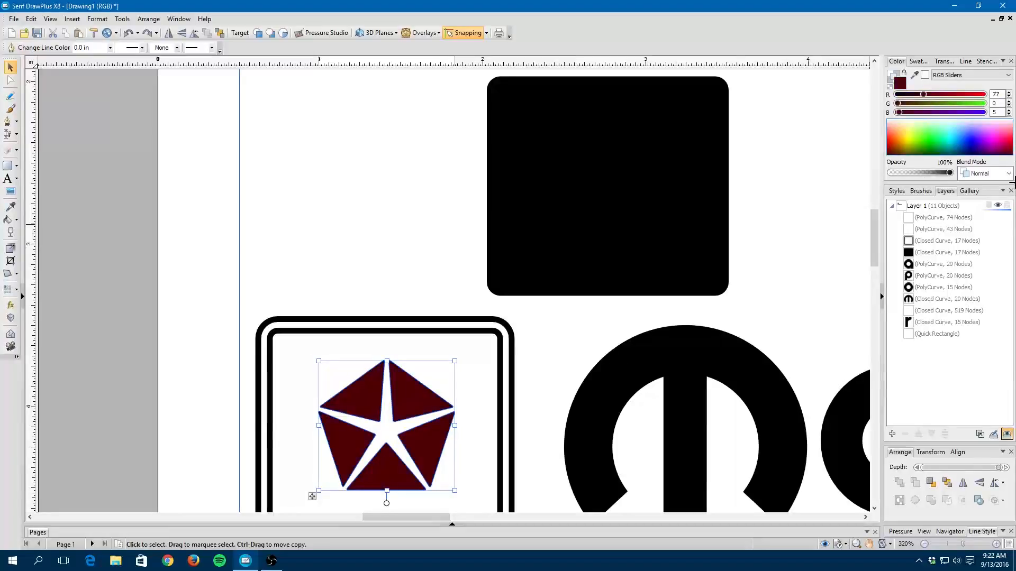
Step: Select the thick black frame and examine the ruler and unit display preferences in the program options
{"action": "left_click", "coordinate": [462, 337]}
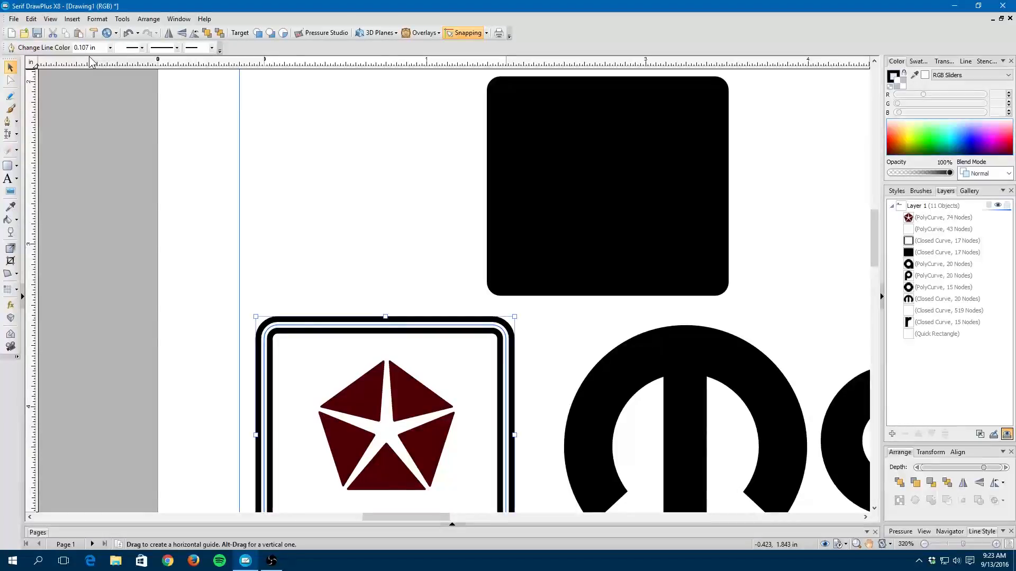
{"action": "left_click", "coordinate": [123, 19]}
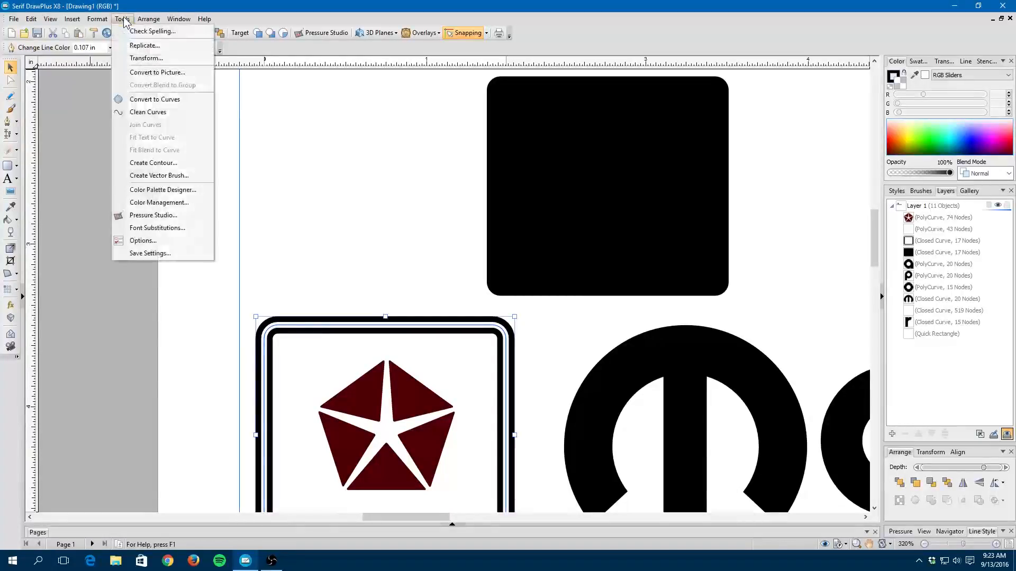
{"action": "left_click", "coordinate": [159, 241]}
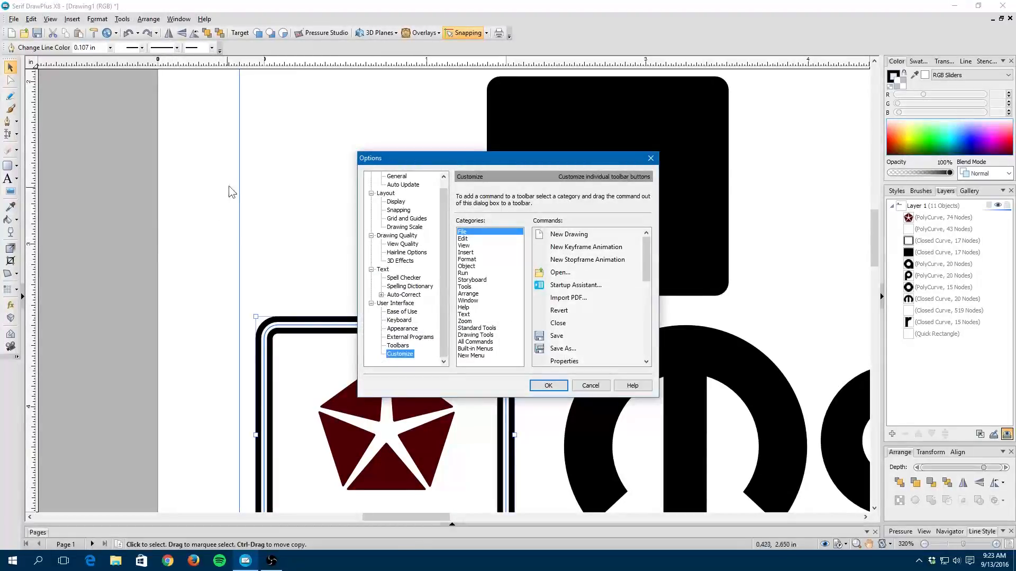
{"action": "left_click", "coordinate": [398, 202]}
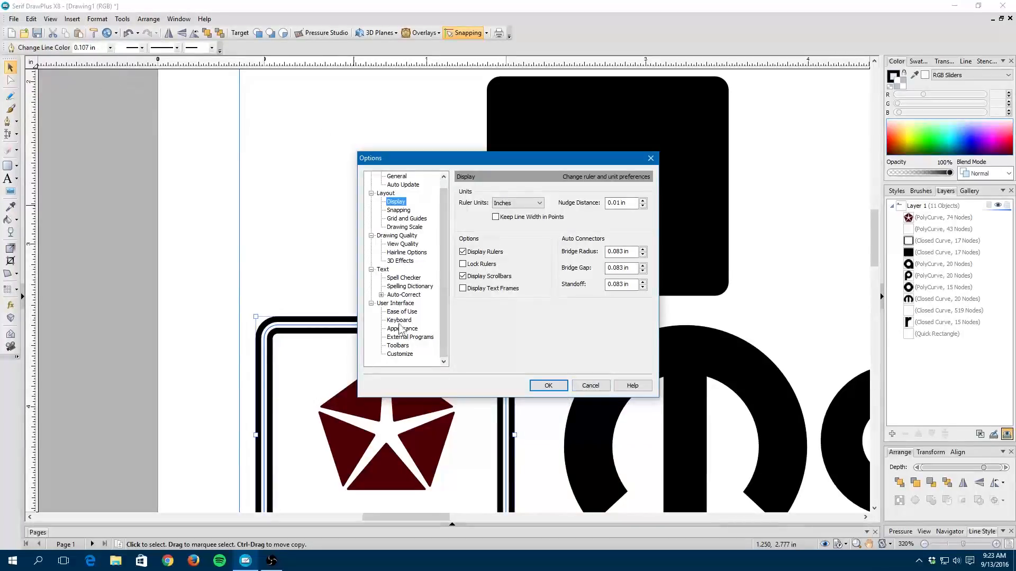
{"action": "left_click", "coordinate": [591, 385]}
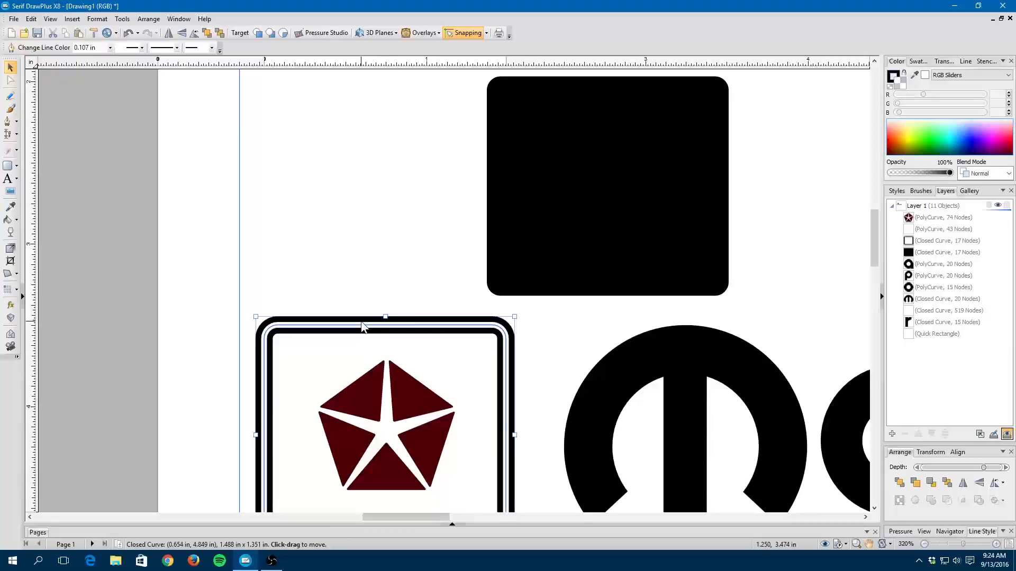
Step: Move the thick black frame away from the emblem and fill the thinner rounded frame with blue (R 47, G 0, B 213)
{"action": "left_click_drag", "start_coordinate": [359, 328], "coordinate": [245, 85]}
{"action": "left_click", "coordinate": [446, 323]}
{"action": "left_click", "coordinate": [959, 124]}
{"action": "left_click_drag", "start_coordinate": [958, 123], "coordinate": [977, 141]}
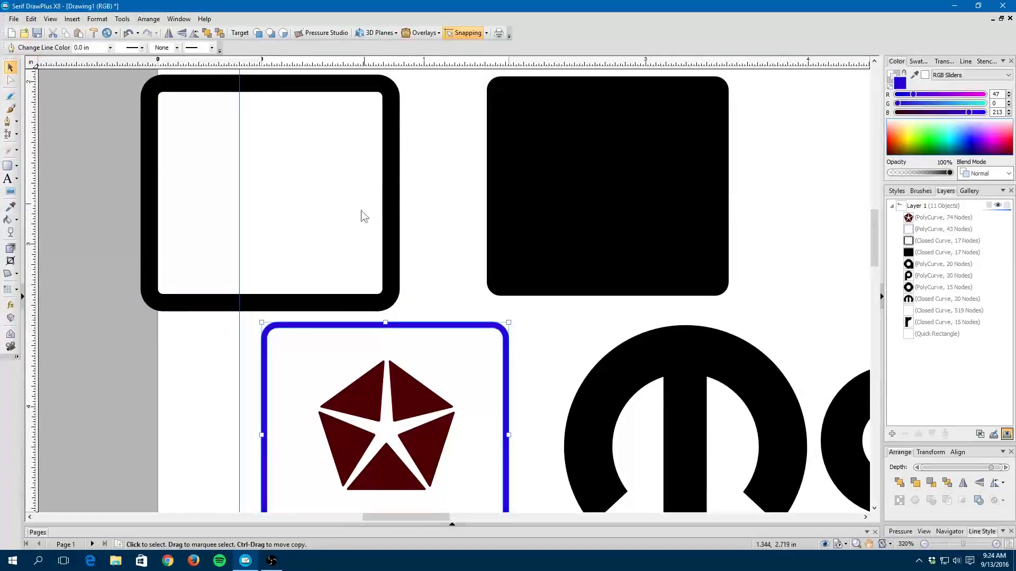
Step: Detach the line of the thick black frame as a new object
{"action": "left_click", "coordinate": [40, 87]}
{"action": "left_click", "coordinate": [148, 83]}
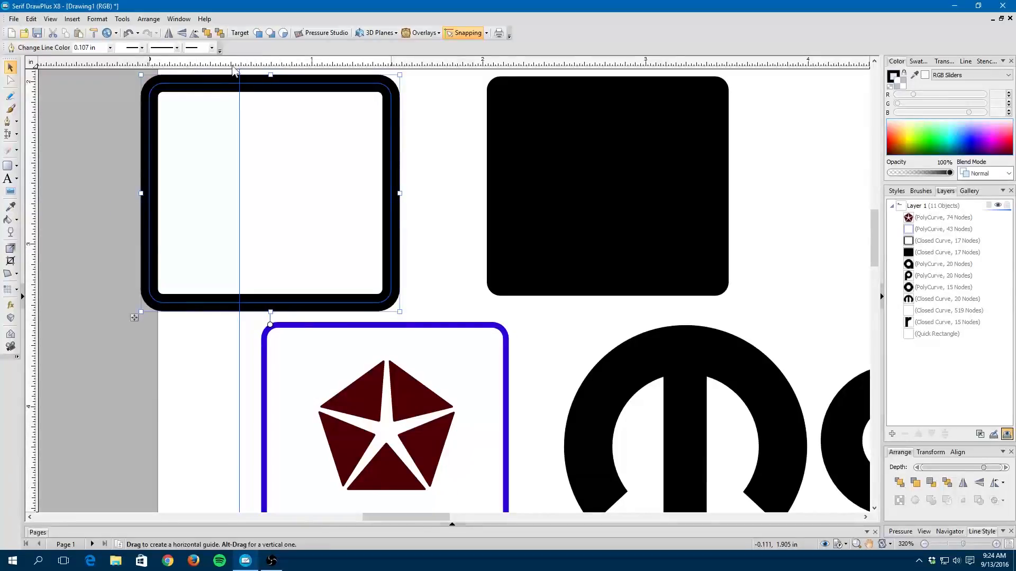
{"action": "right_click", "coordinate": [214, 309]}
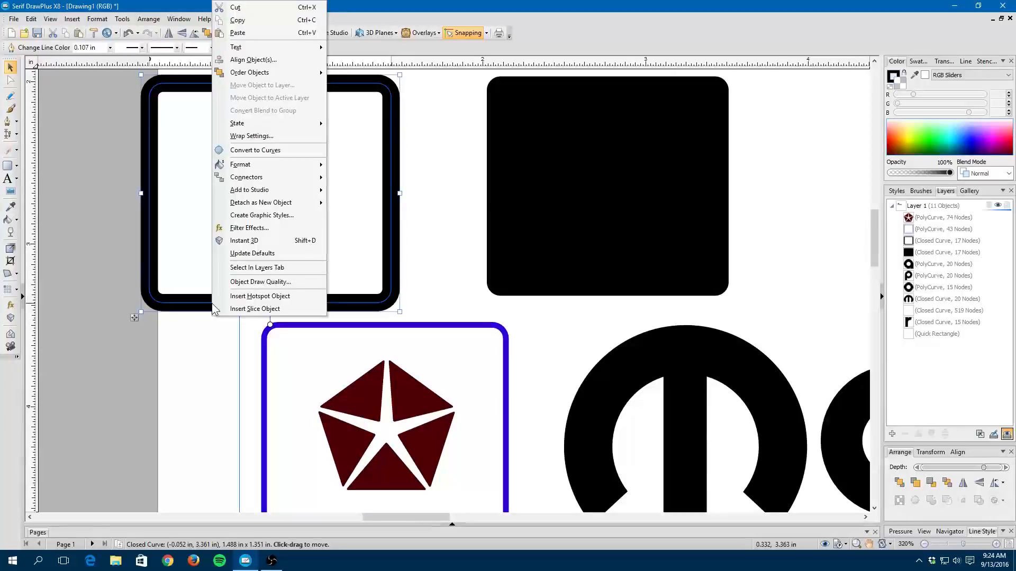
{"action": "mouse_move", "coordinate": [260, 203]}
{"action": "left_click", "coordinate": [368, 203]}
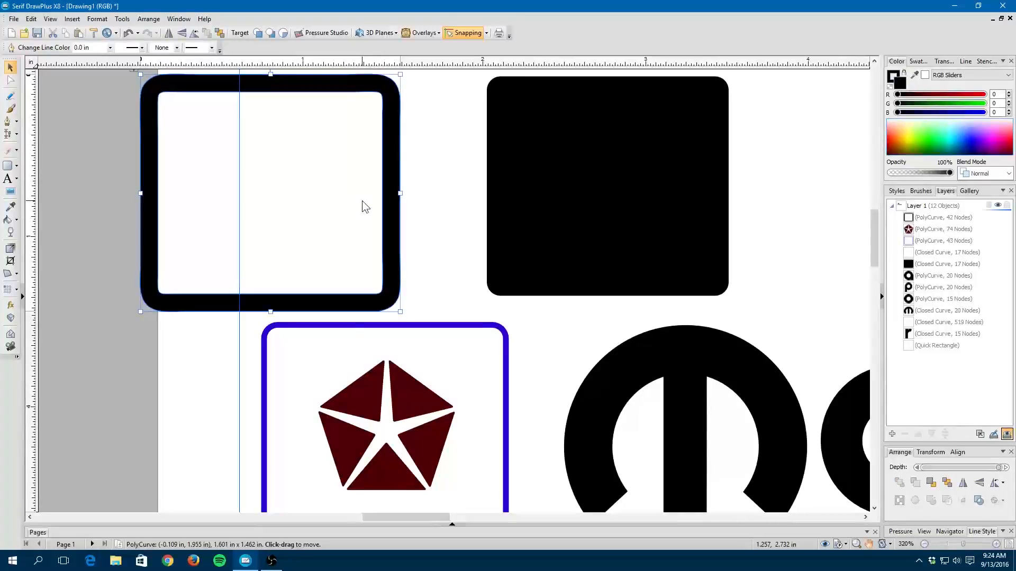
Step: Move the detached black outline aside and delete the original closed curve left behind
{"action": "left_click_drag", "start_coordinate": [324, 311], "coordinate": [205, 373]}
{"action": "left_click", "coordinate": [343, 302]}
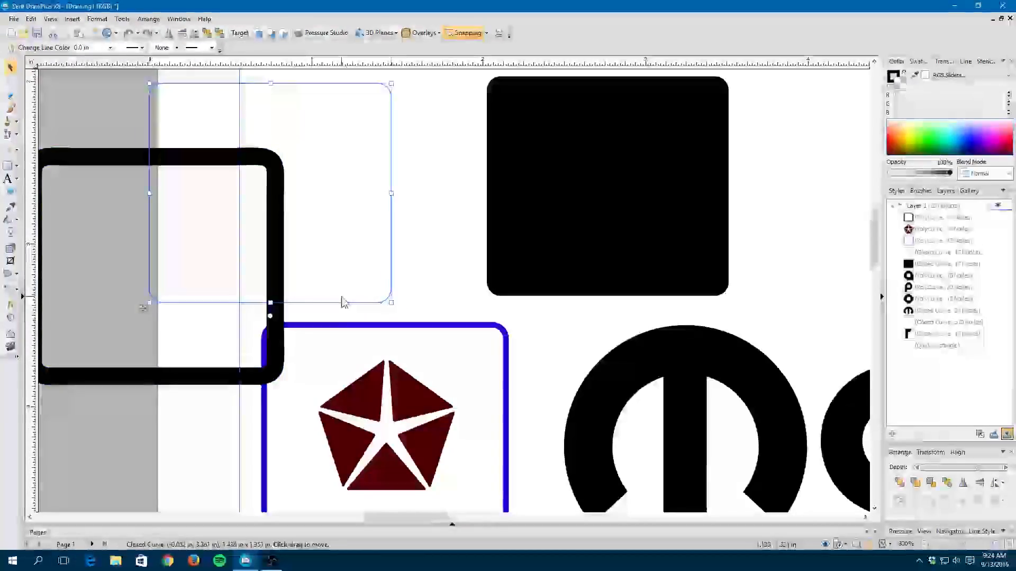
{"action": "key", "text": "Delete"}
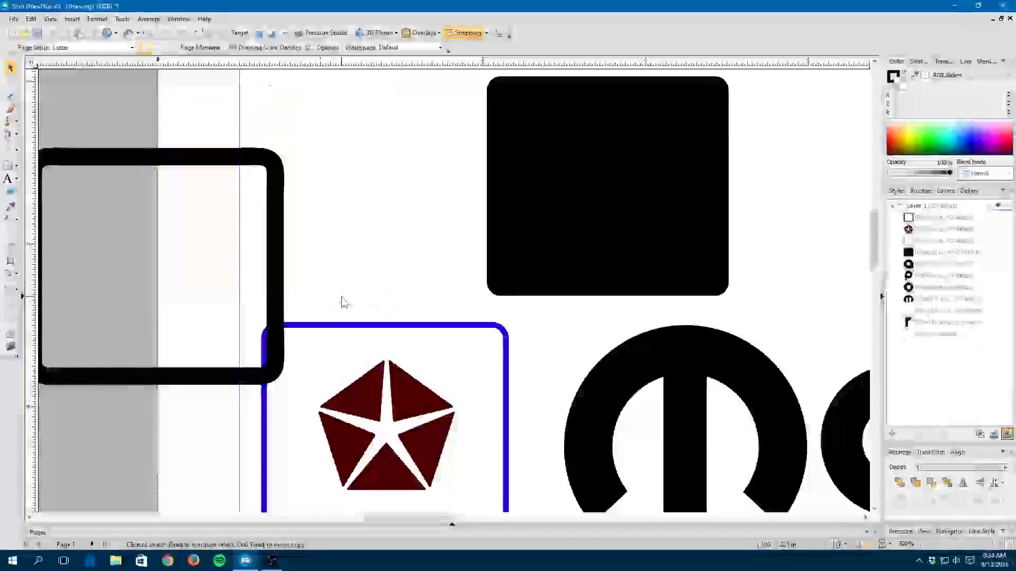
Step: Select the detached outline and examine its nodes and curvature around the rounded corner with the Node tool
{"action": "left_click", "coordinate": [282, 206]}
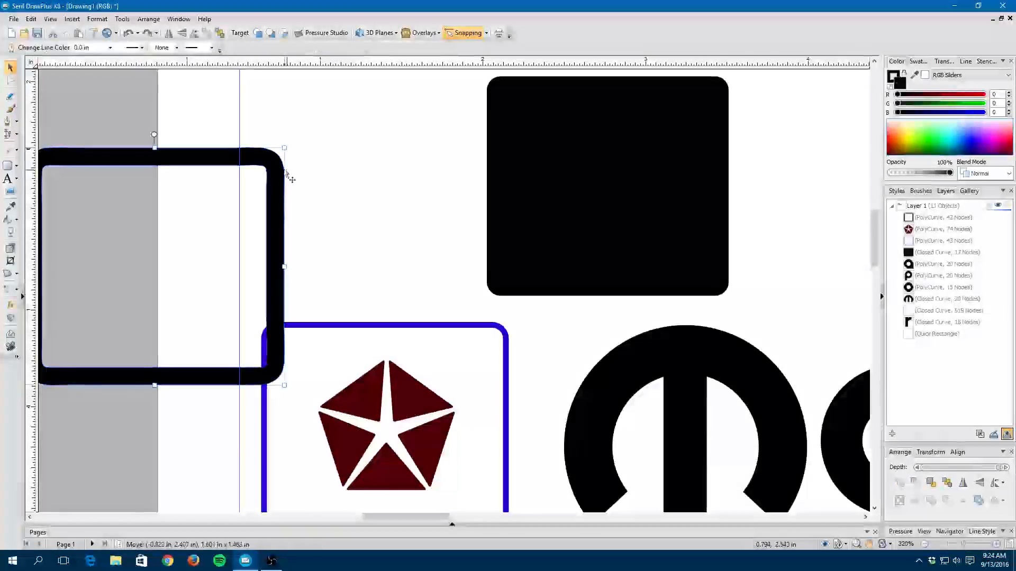
{"action": "scroll", "coordinate": [246, 168], "scroll_direction": "up", "scroll_amount": 1}
{"action": "scroll", "coordinate": [246, 167], "scroll_direction": "up", "scroll_amount": 2}
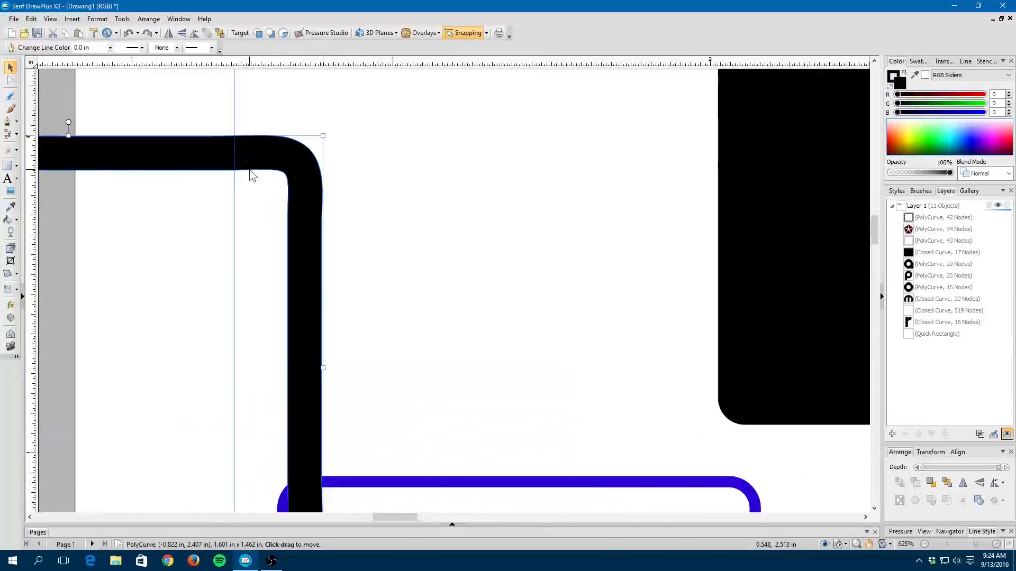
{"action": "scroll", "coordinate": [249, 171], "scroll_direction": "up", "scroll_amount": 3}
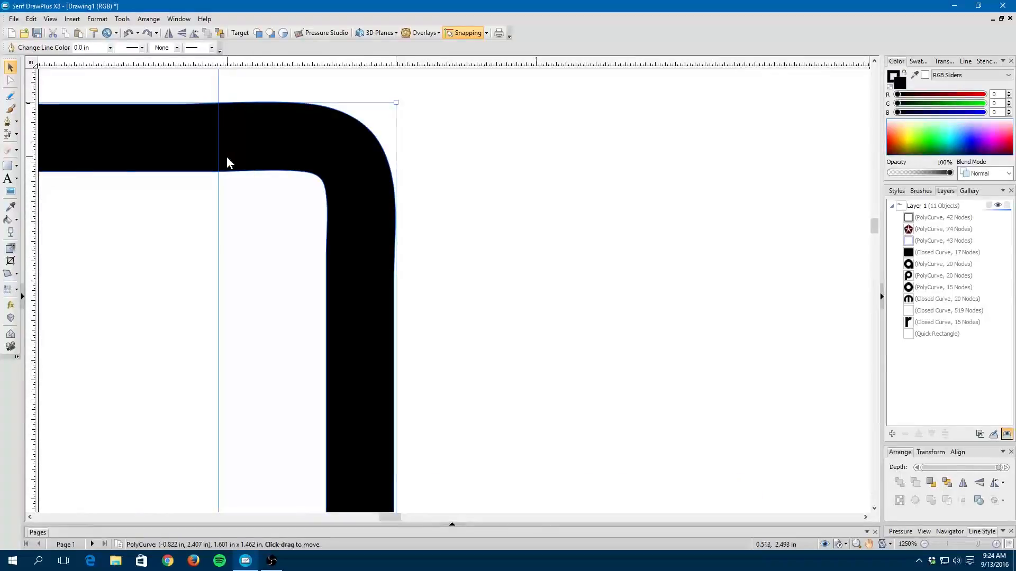
{"action": "left_click", "coordinate": [9, 82]}
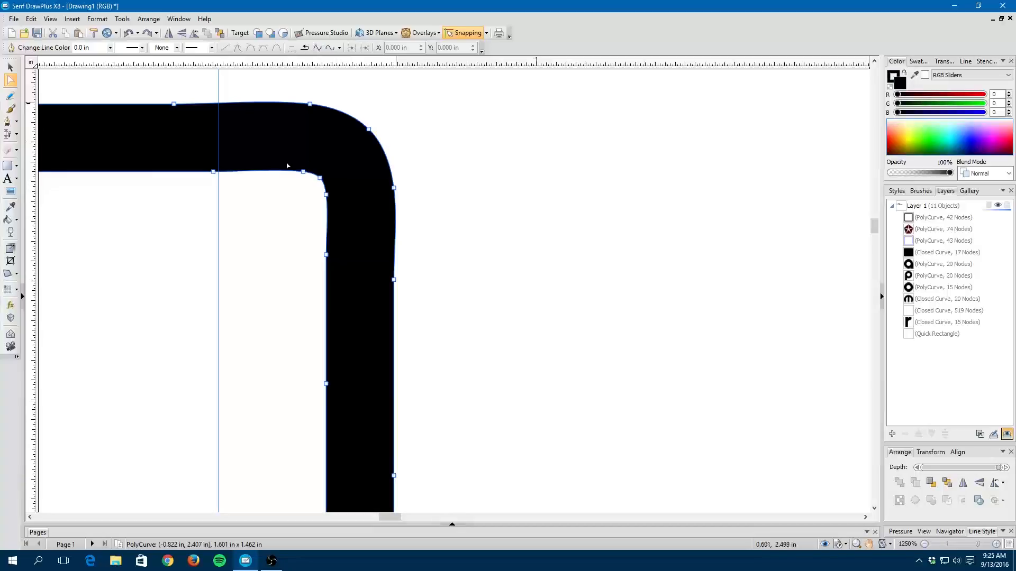
{"action": "scroll", "coordinate": [368, 266], "scroll_direction": "down", "scroll_amount": 3}
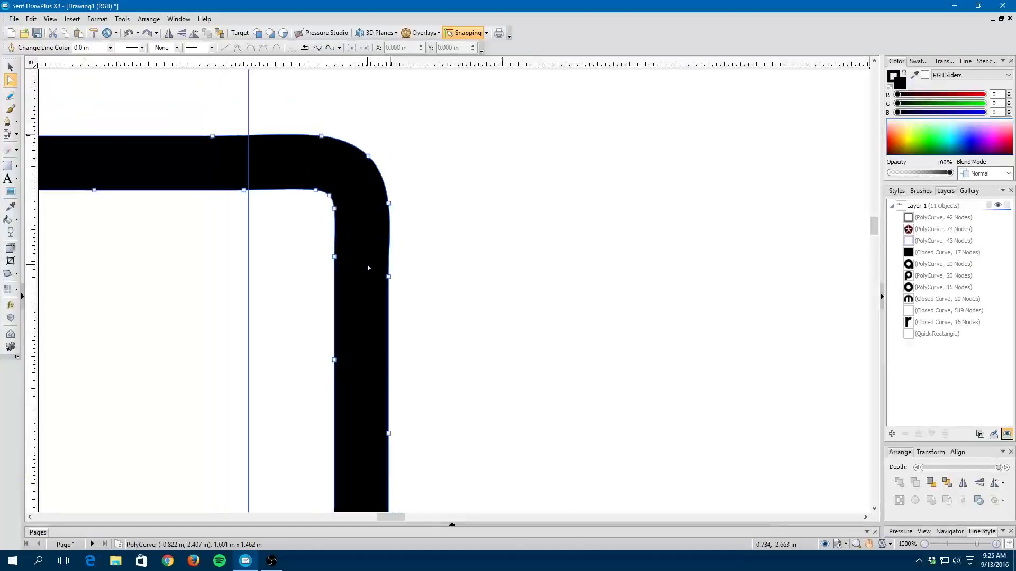
{"action": "scroll", "coordinate": [367, 266], "scroll_direction": "down", "scroll_amount": 1}
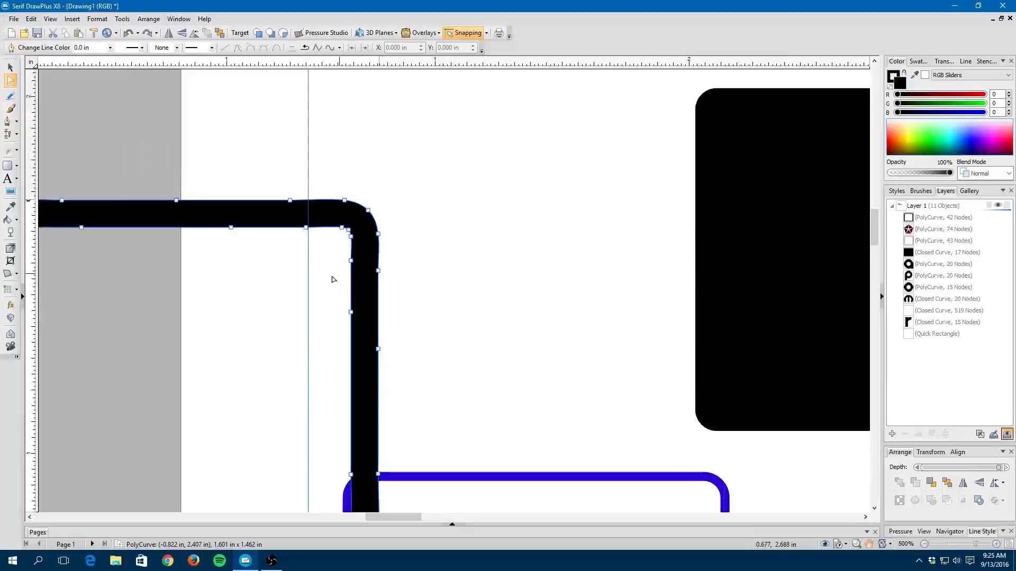
{"action": "scroll", "coordinate": [254, 281], "scroll_direction": "down", "scroll_amount": 1}
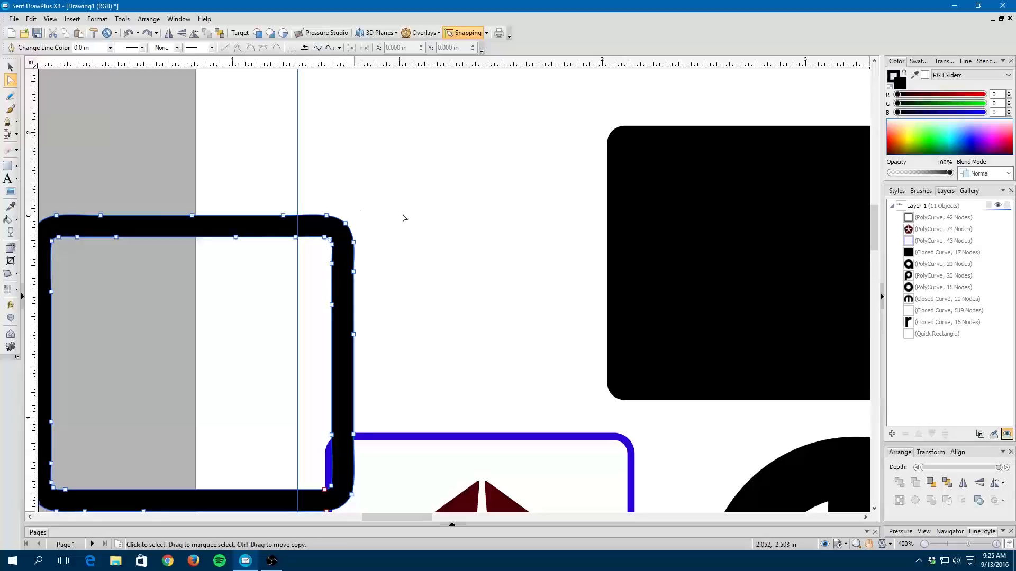
Step: Delete the extra nodes along the outer and inner upper edges of the detached outline
{"action": "left_click_drag", "start_coordinate": [89, 168], "coordinate": [291, 229]}
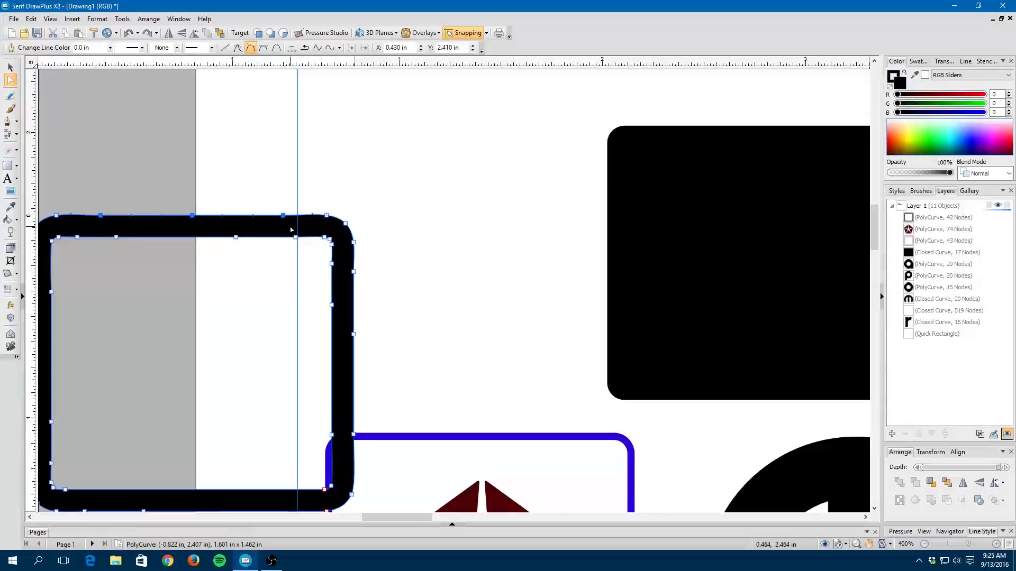
{"action": "key", "text": "Delete"}
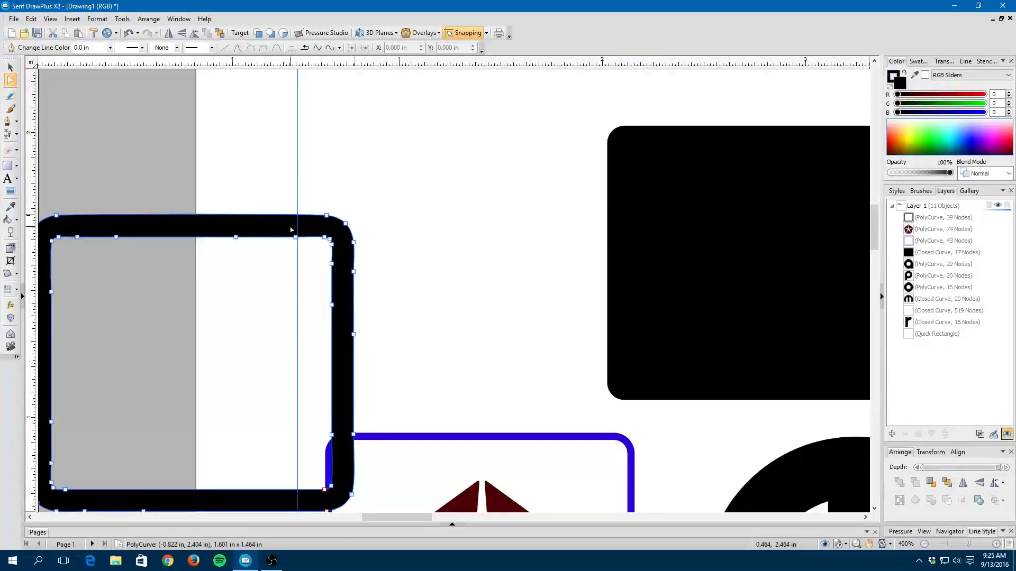
{"action": "left_click_drag", "start_coordinate": [305, 265], "coordinate": [69, 227]}
{"action": "key", "text": "Insert"}
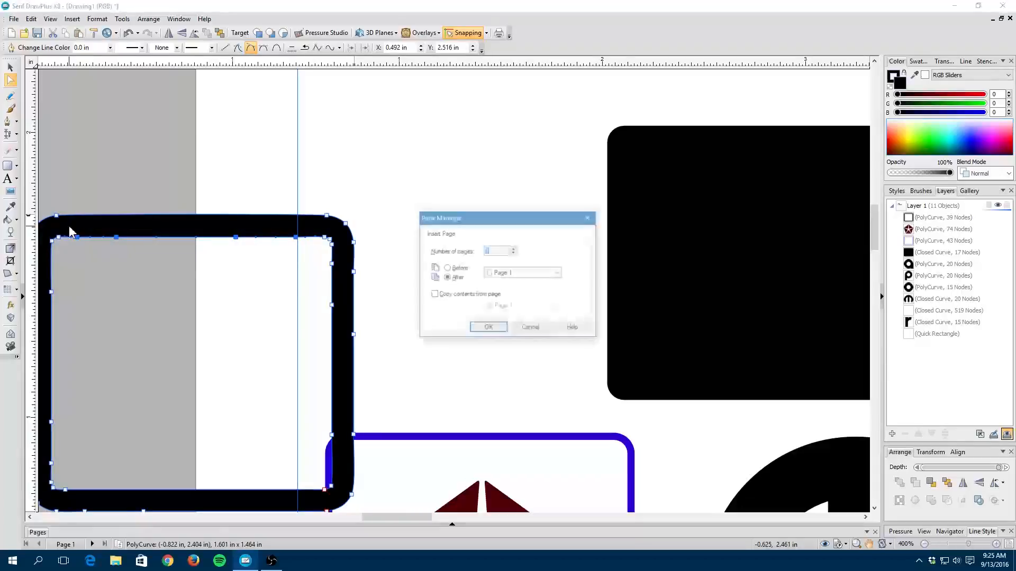
{"action": "left_click", "coordinate": [544, 329]}
{"action": "key", "text": "Delete"}
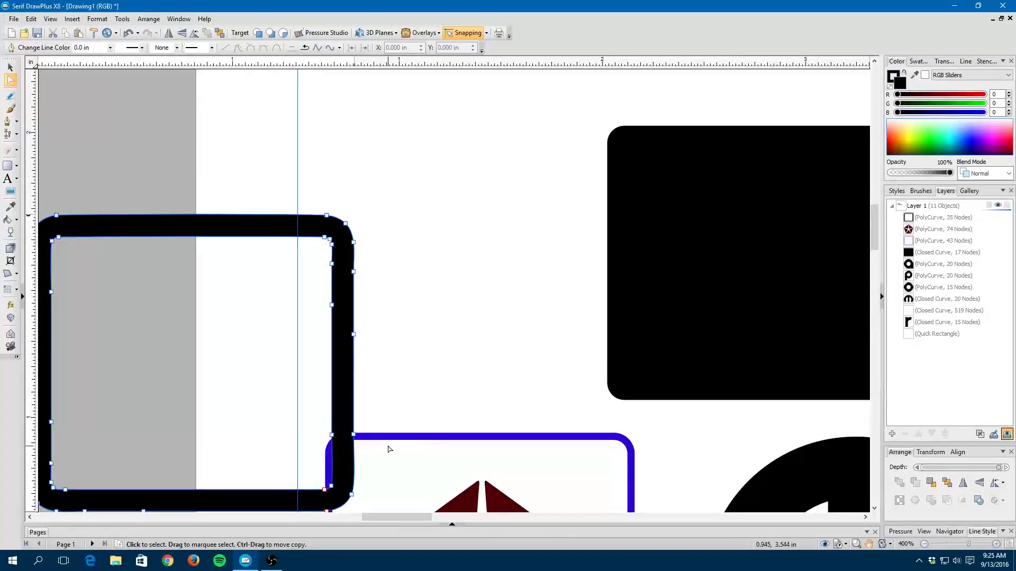
Step: Undo the node deletions, the detached outline, the color changes and the moves back to the original black and white logo
{"action": "key", "text": "ctrl+z"}
{"action": "key", "text": "ctrl+z"}
{"action": "key", "text": "ctrl+z"}
{"action": "key", "text": "ctrl+z"}
{"action": "key", "text": "ctrl+z"}
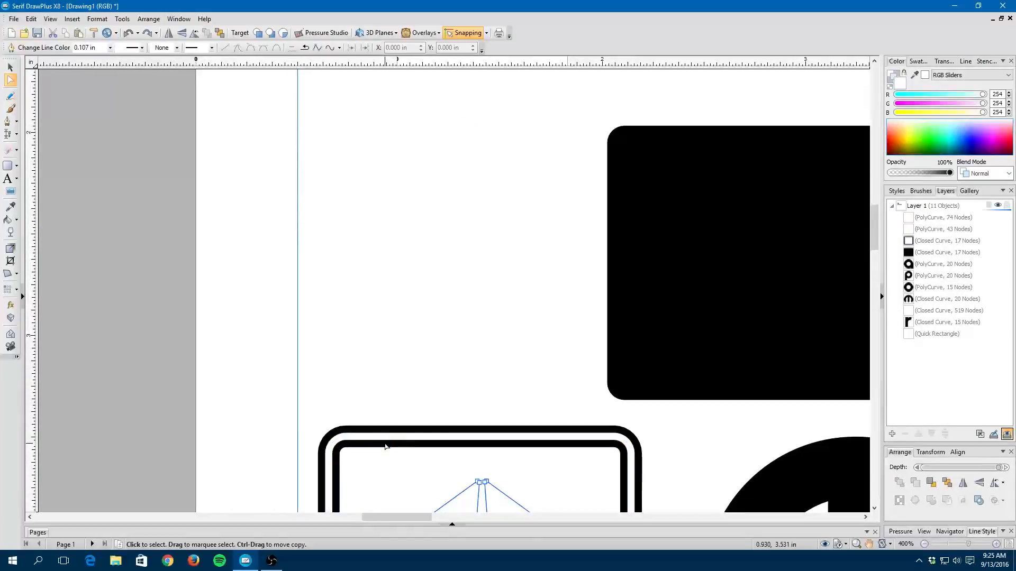
{"action": "key", "text": "ctrl+z"}
{"action": "scroll", "coordinate": [479, 384], "scroll_direction": "down", "scroll_amount": 5}
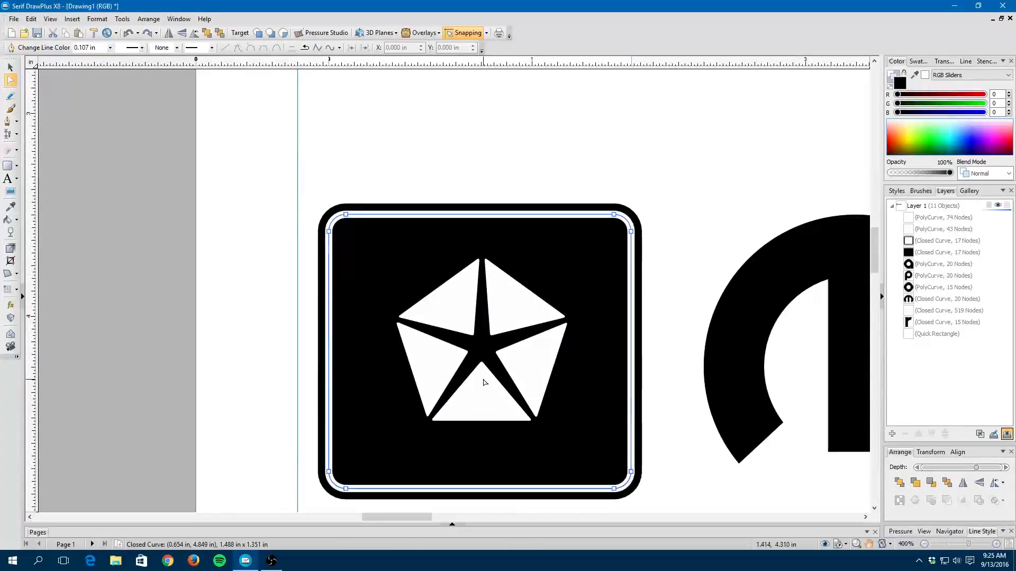
{"action": "scroll", "coordinate": [483, 382], "scroll_direction": "down", "scroll_amount": 3}
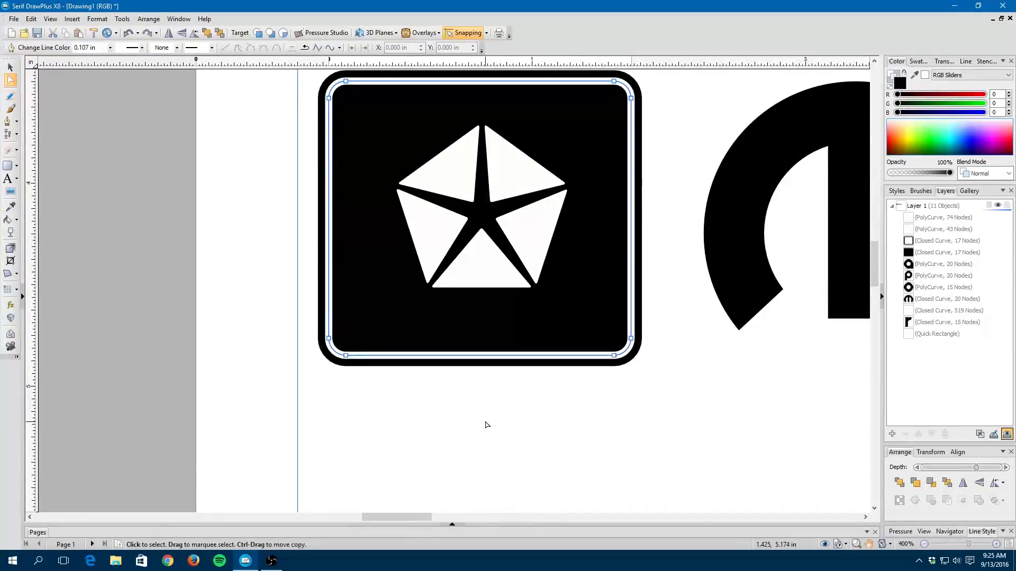
Step: Select the black m shape and the thick black frame in turn to check their line widths
{"action": "left_click", "coordinate": [762, 304]}
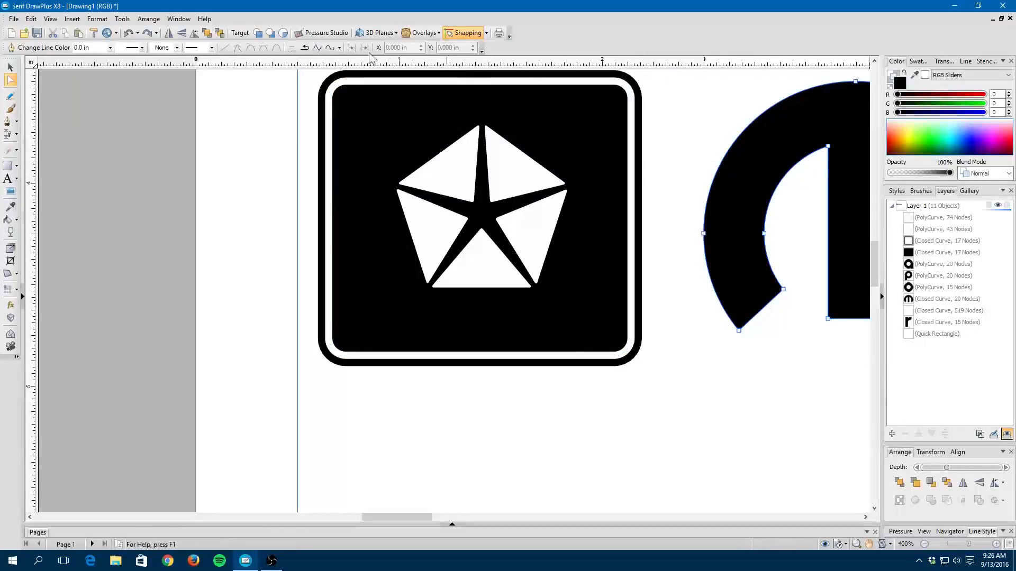
{"action": "left_click", "coordinate": [450, 80]}
{"action": "left_click", "coordinate": [454, 75]}
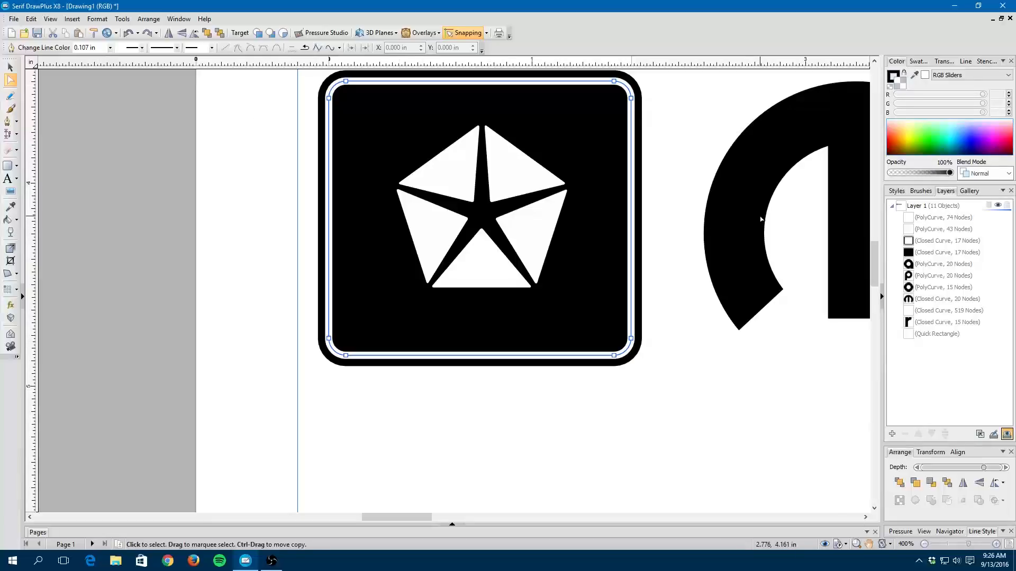
Step: Create a one-step 0.053 in outside contour with round joins around the black m and fill it light green (128, 255, 106)
{"action": "left_click", "coordinate": [10, 68]}
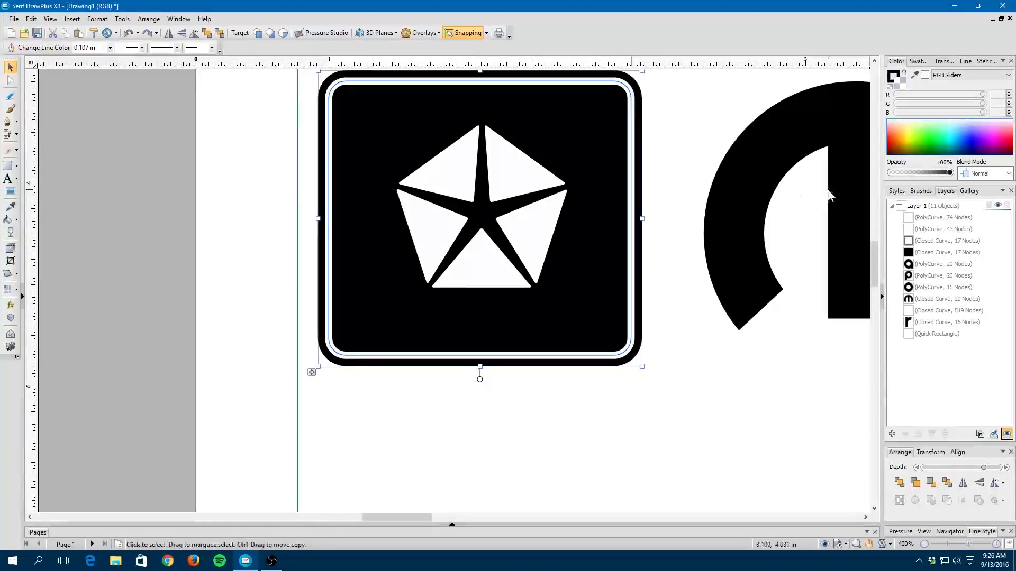
{"action": "left_click", "coordinate": [768, 184]}
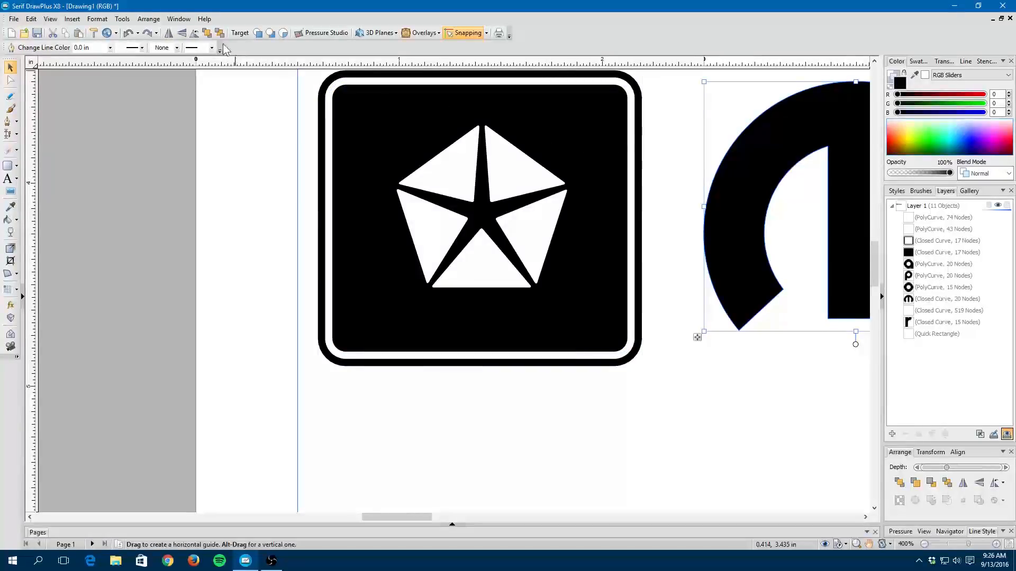
{"action": "left_click", "coordinate": [122, 19]}
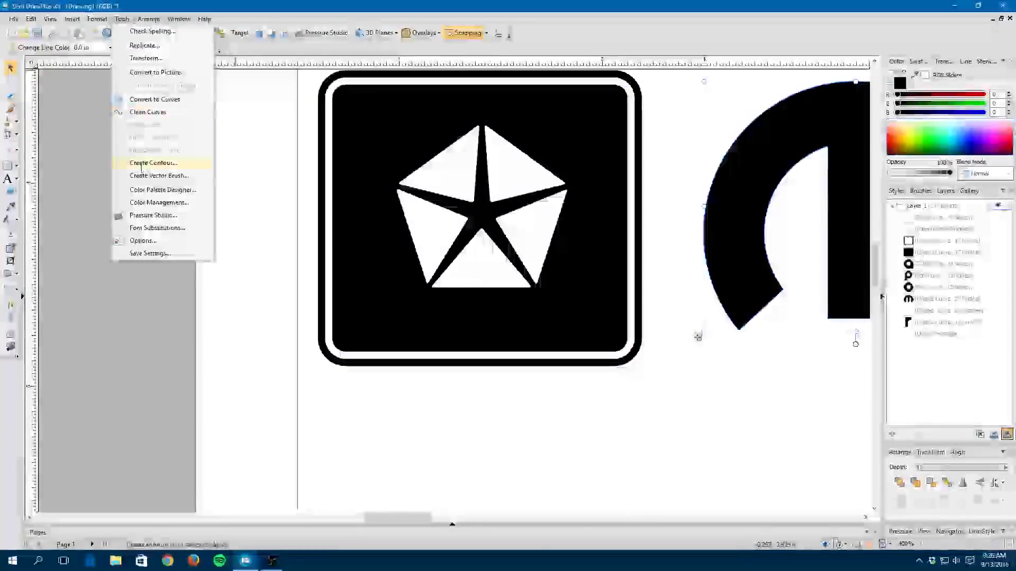
{"action": "left_click", "coordinate": [143, 168]}
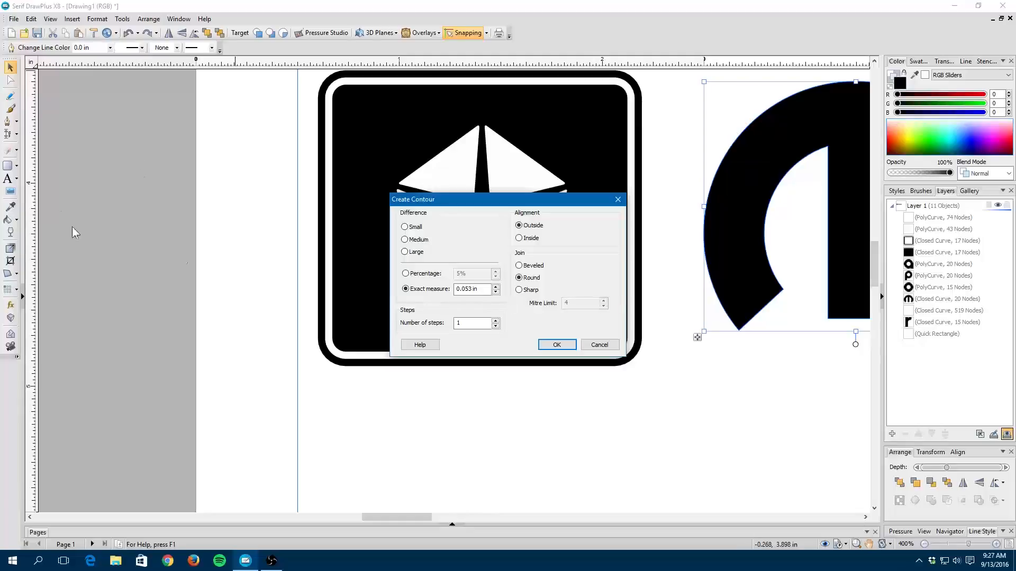
{"action": "left_click", "coordinate": [470, 289]}
{"action": "left_click", "coordinate": [571, 343]}
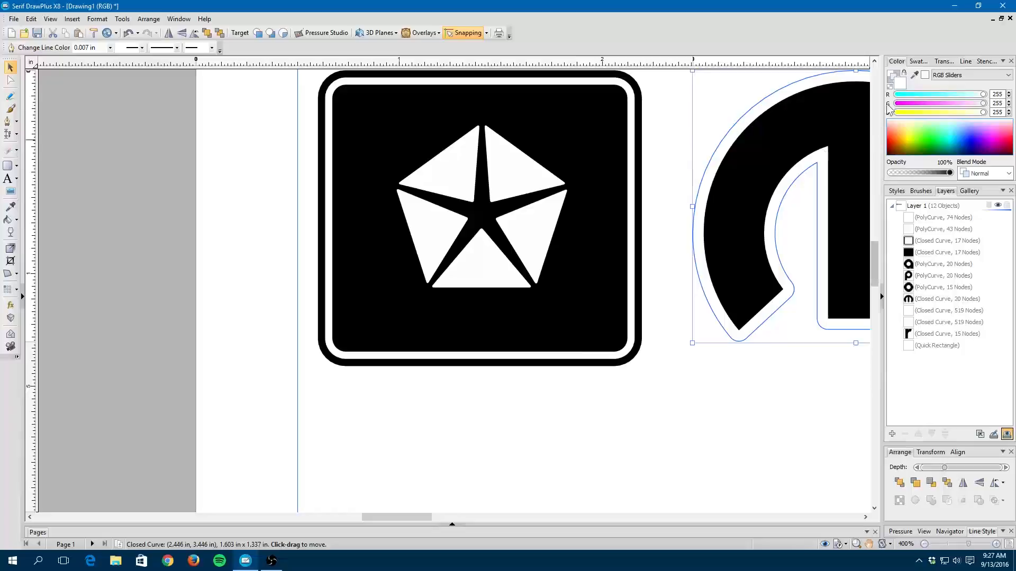
{"action": "left_click", "coordinate": [923, 129]}
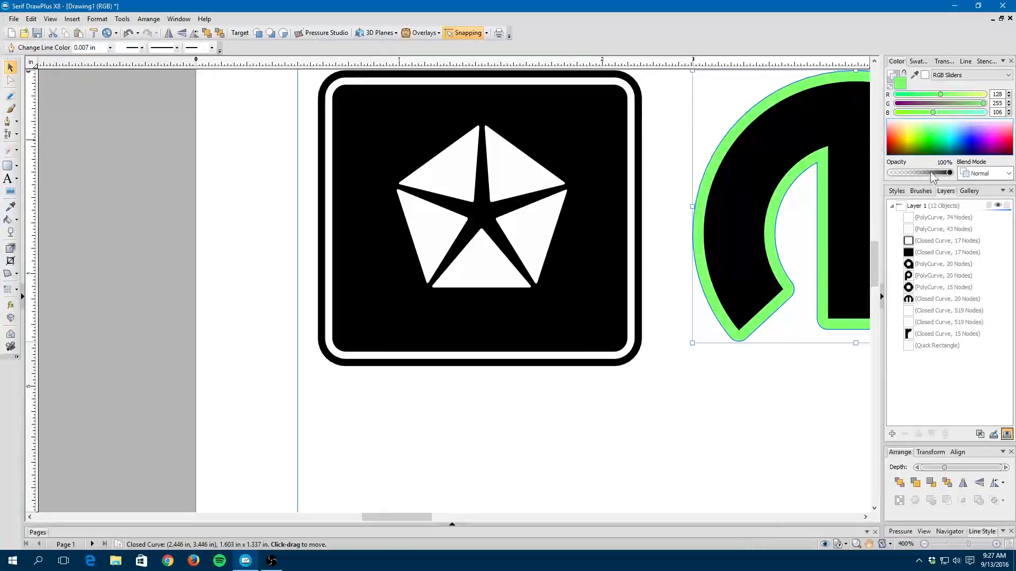
Step: Move the light green contour shape off the black m and down over the framed star badge
{"action": "scroll", "coordinate": [723, 254], "scroll_direction": "down", "scroll_amount": 2}
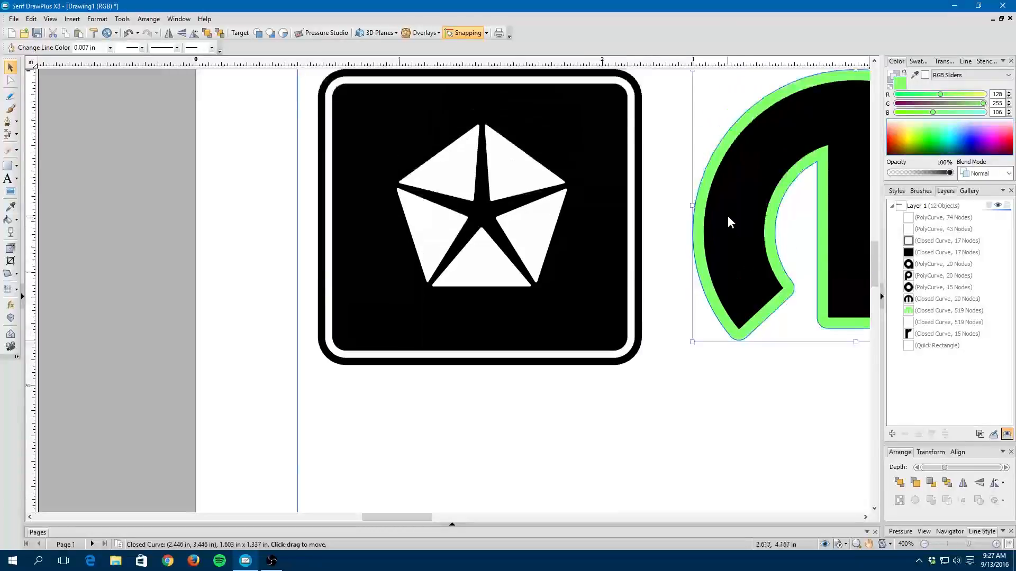
{"action": "scroll", "coordinate": [728, 217], "scroll_direction": "up", "scroll_amount": 4}
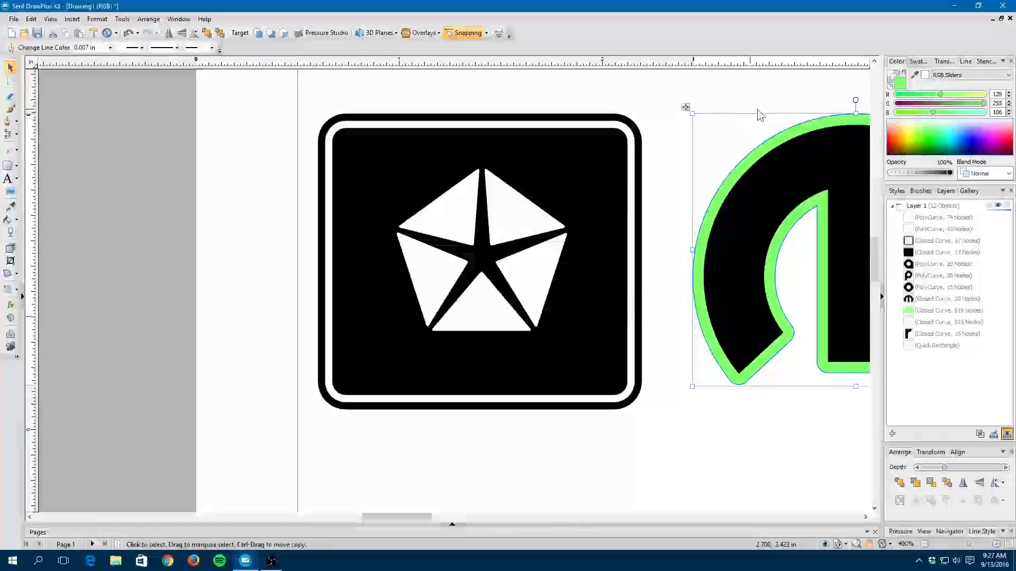
{"action": "scroll", "coordinate": [785, 129], "scroll_direction": "down", "scroll_amount": 2}
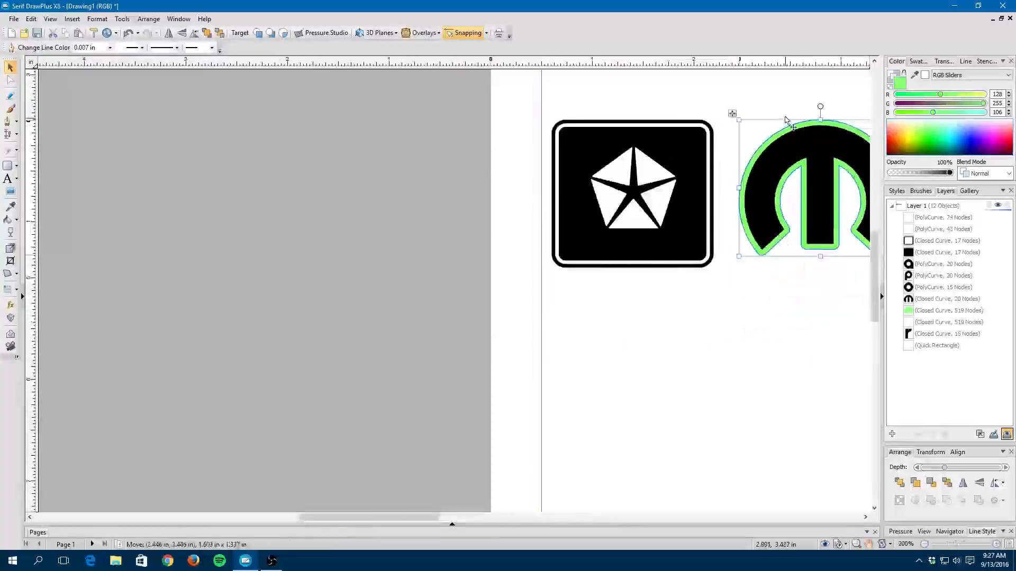
{"action": "left_click_drag", "start_coordinate": [794, 135], "coordinate": [582, 209]}
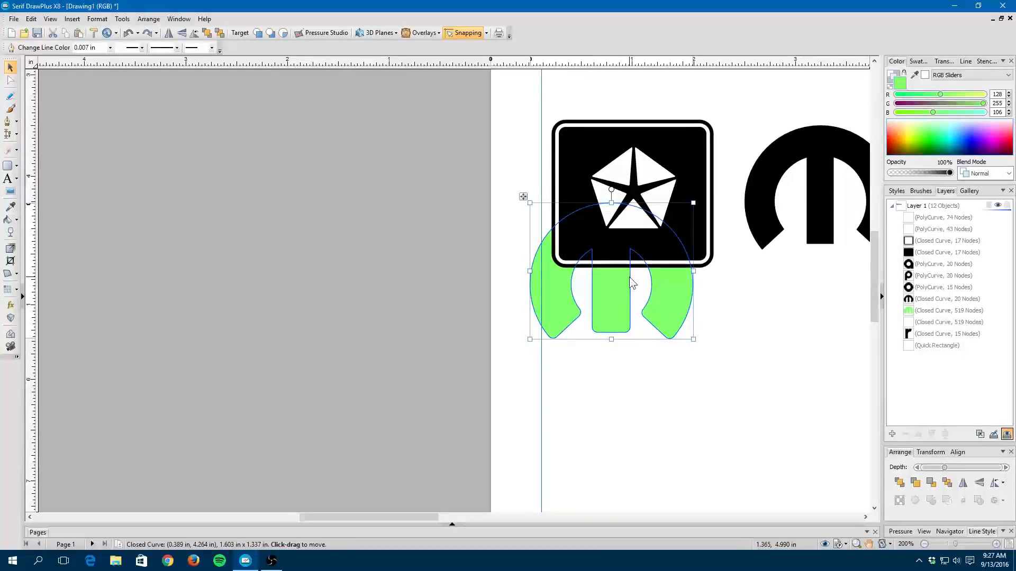
Step: Undo the contour's move, its light green fill and the creation of the contour around the m
{"action": "key", "text": "ctrl+z"}
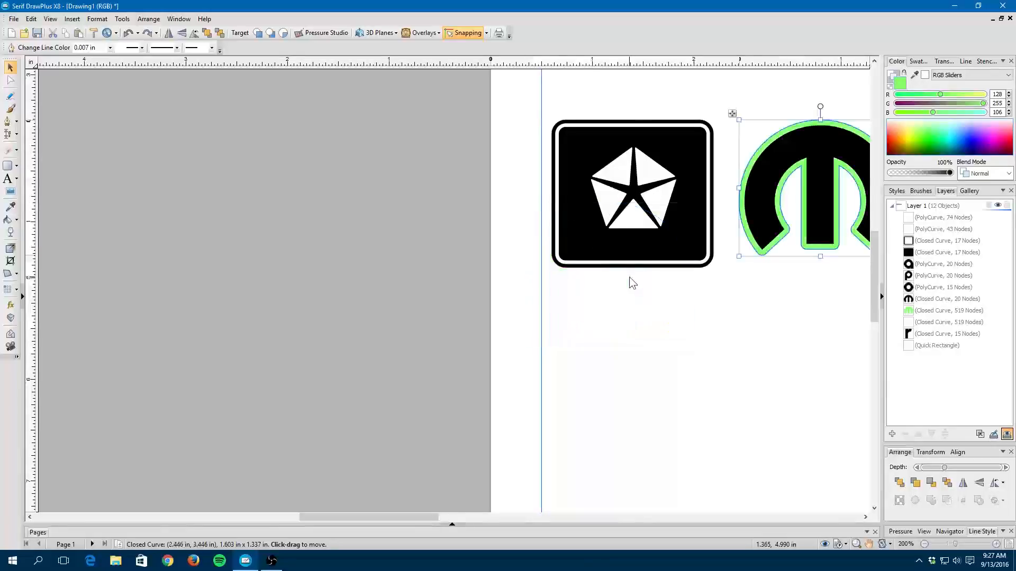
{"action": "key", "text": "ctrl+z"}
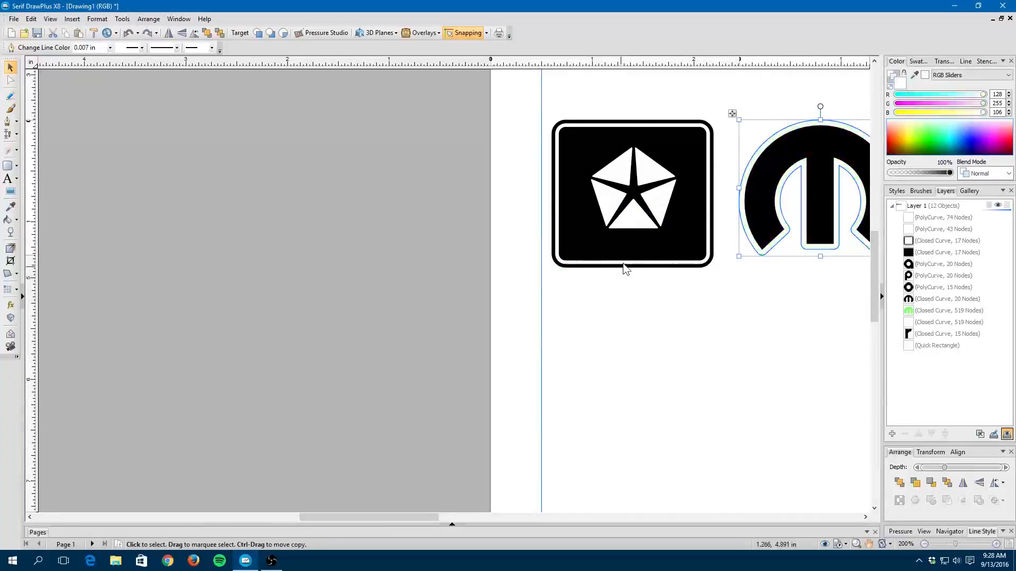
{"action": "key", "text": "ctrl+z"}
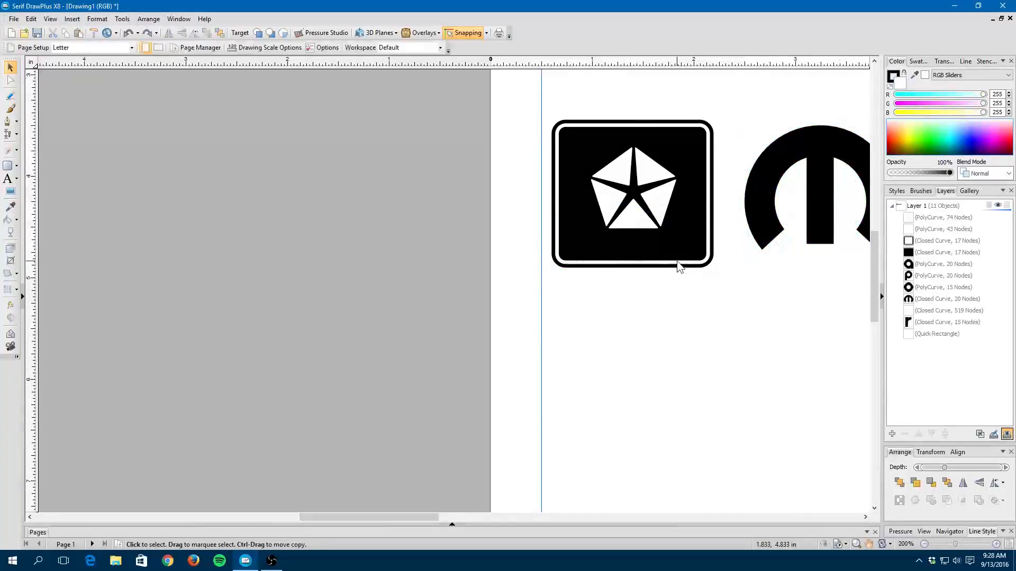
Step: Apply an envelope to the black m and bend its top edge upward into a tall arch
{"action": "left_click", "coordinate": [815, 230]}
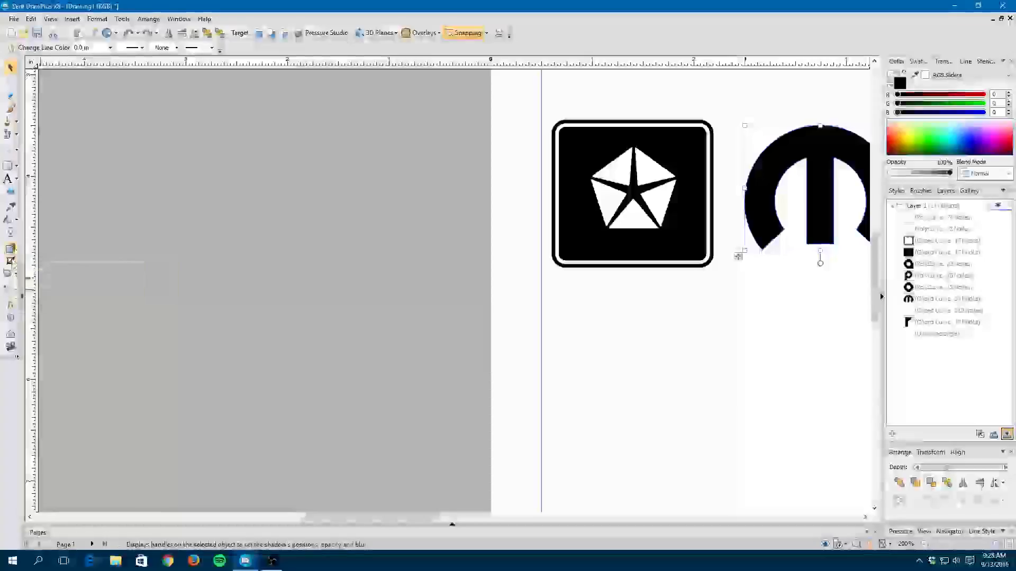
{"action": "left_click", "coordinate": [10, 334]}
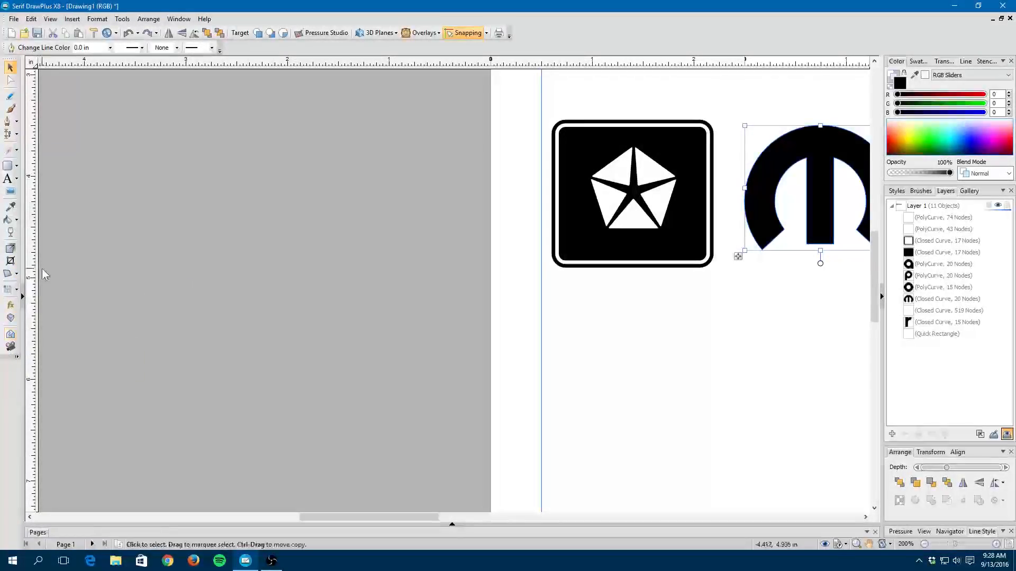
{"action": "left_click", "coordinate": [14, 274]}
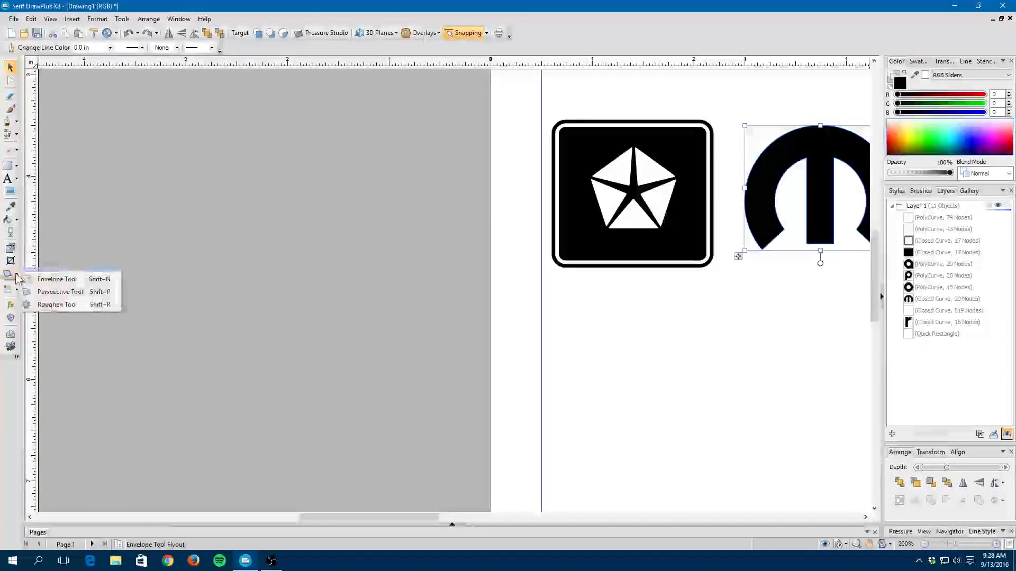
{"action": "left_click", "coordinate": [59, 279]}
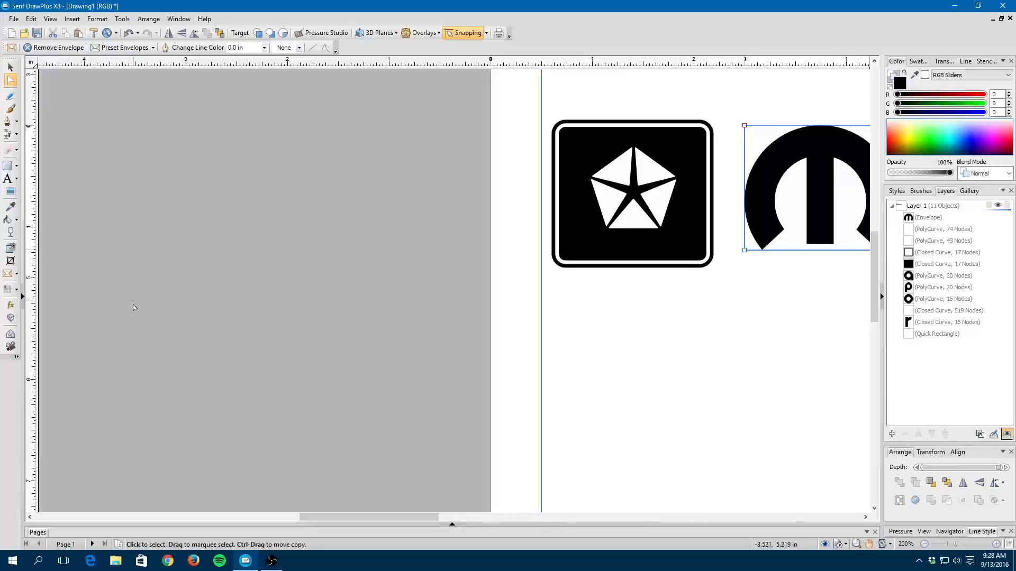
{"action": "left_click_drag", "start_coordinate": [359, 516], "coordinate": [415, 503]}
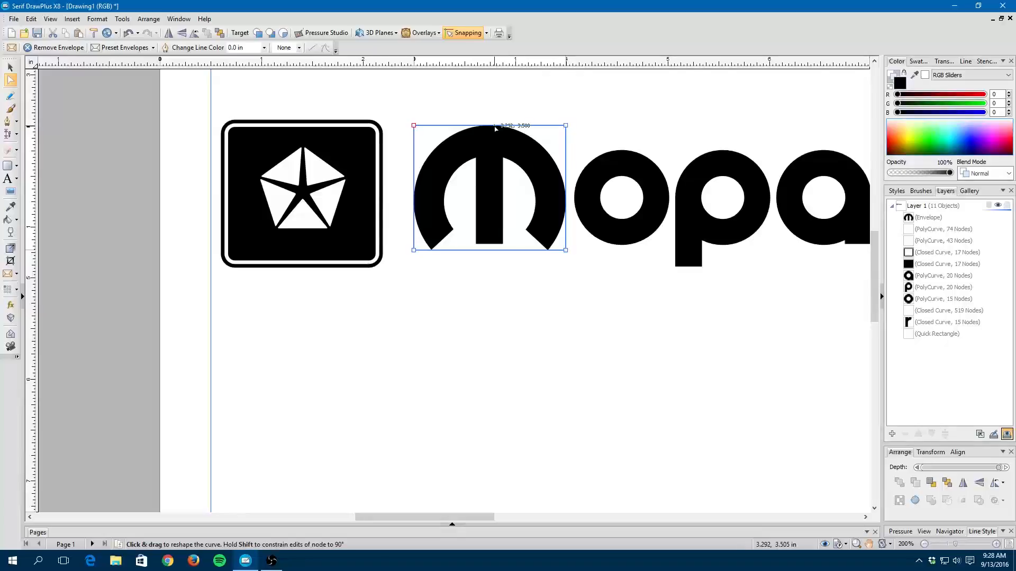
{"action": "left_click_drag", "start_coordinate": [495, 128], "coordinate": [491, 81]}
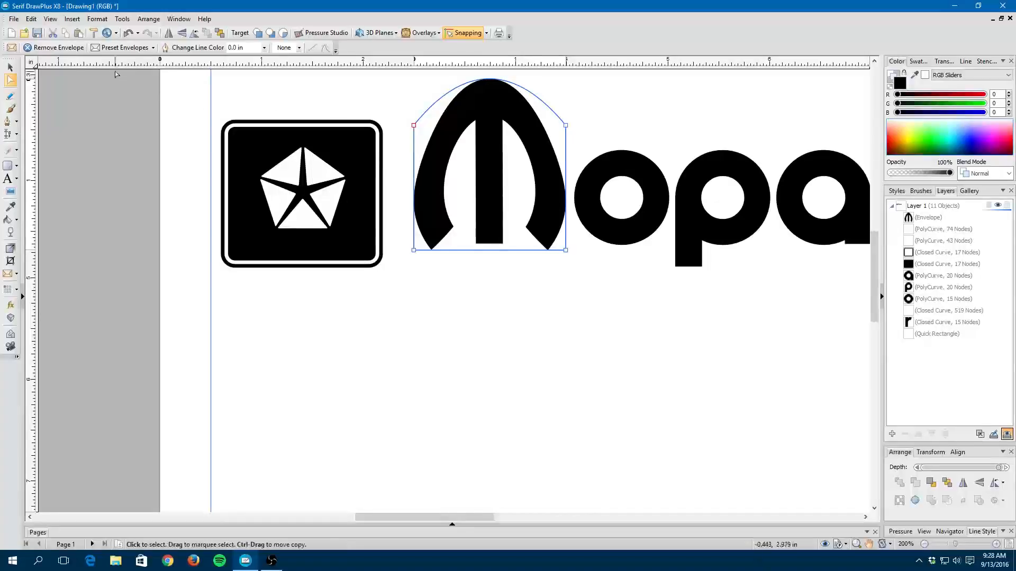
Step: Try a preset envelope that tapers the m toward the letter o, and remove the envelope from the letter
{"action": "left_click", "coordinate": [153, 48]}
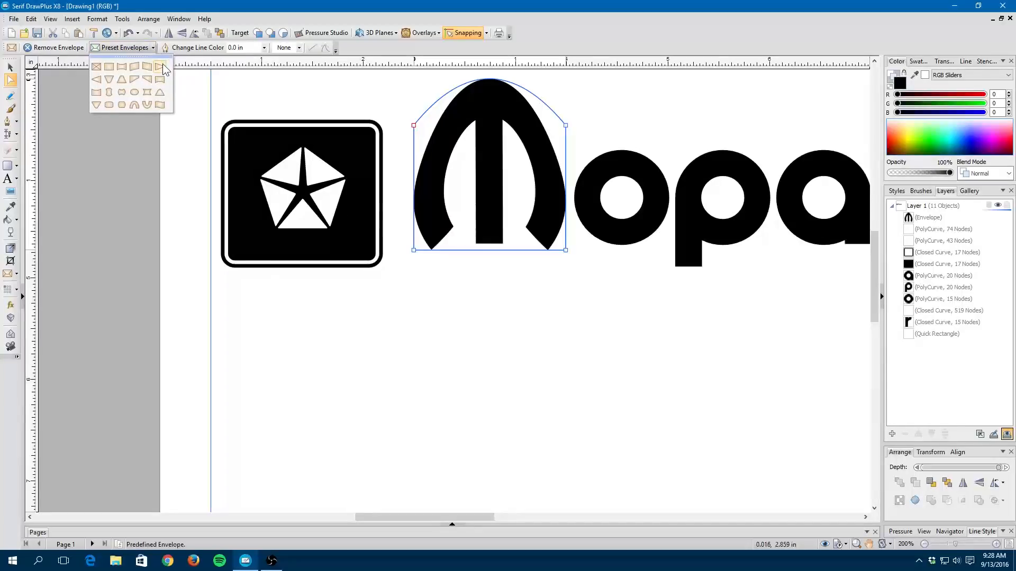
{"action": "left_click", "coordinate": [161, 66]}
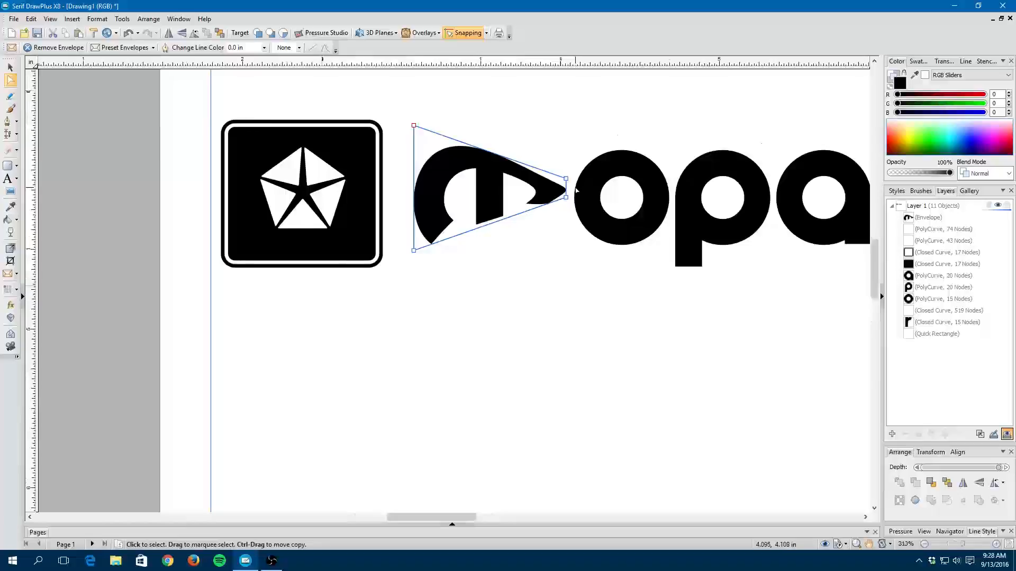
{"action": "scroll", "coordinate": [566, 190], "scroll_direction": "up", "scroll_amount": 6}
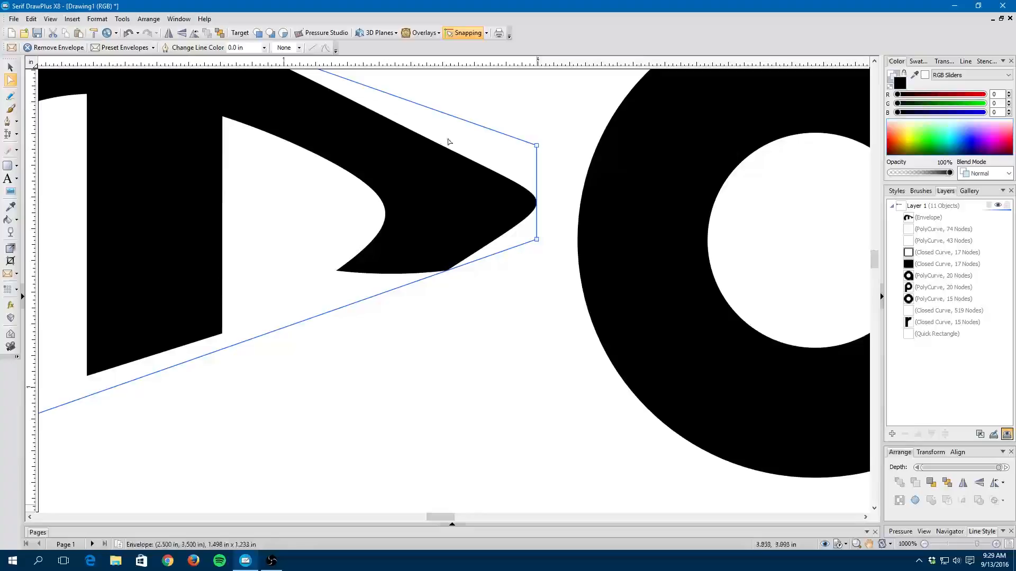
{"action": "scroll", "coordinate": [397, 113], "scroll_direction": "down", "scroll_amount": 4}
{"action": "scroll", "coordinate": [397, 112], "scroll_direction": "down", "scroll_amount": 4}
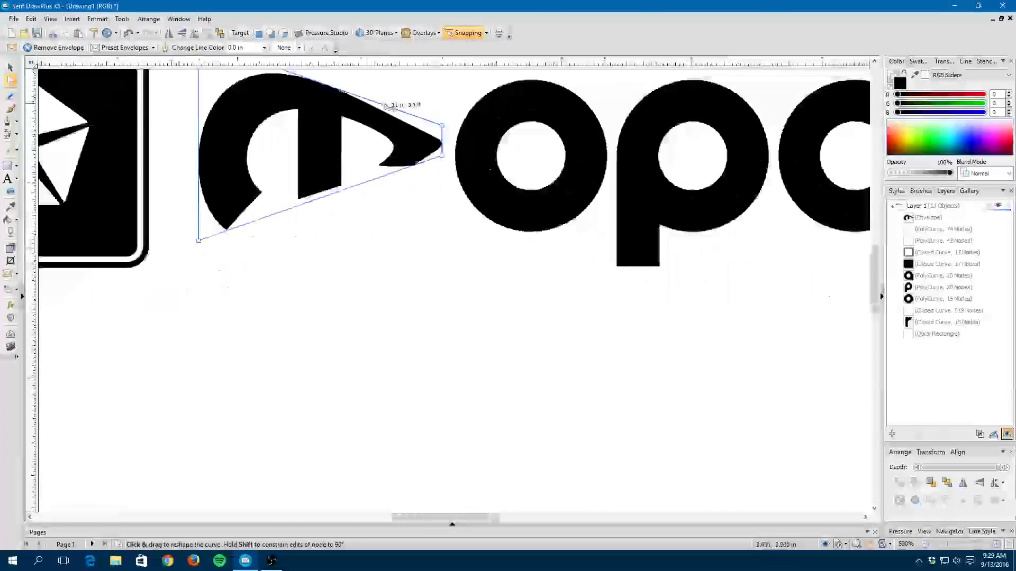
{"action": "left_click", "coordinate": [59, 50]}
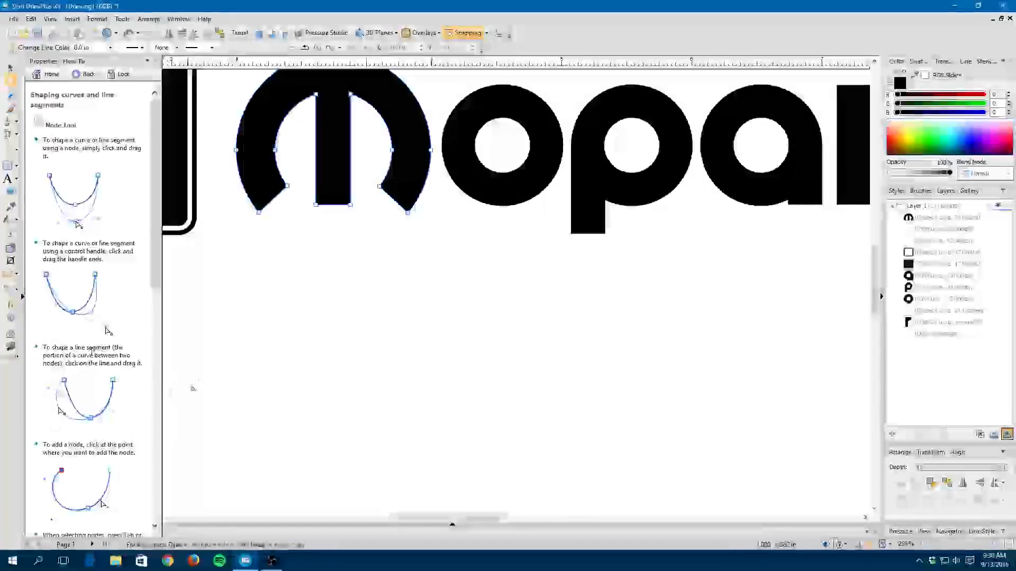
Step: Dimension the horizontal distance between the star and the m, and the thickness of the black frame's lower edge
{"action": "left_click", "coordinate": [8, 134]}
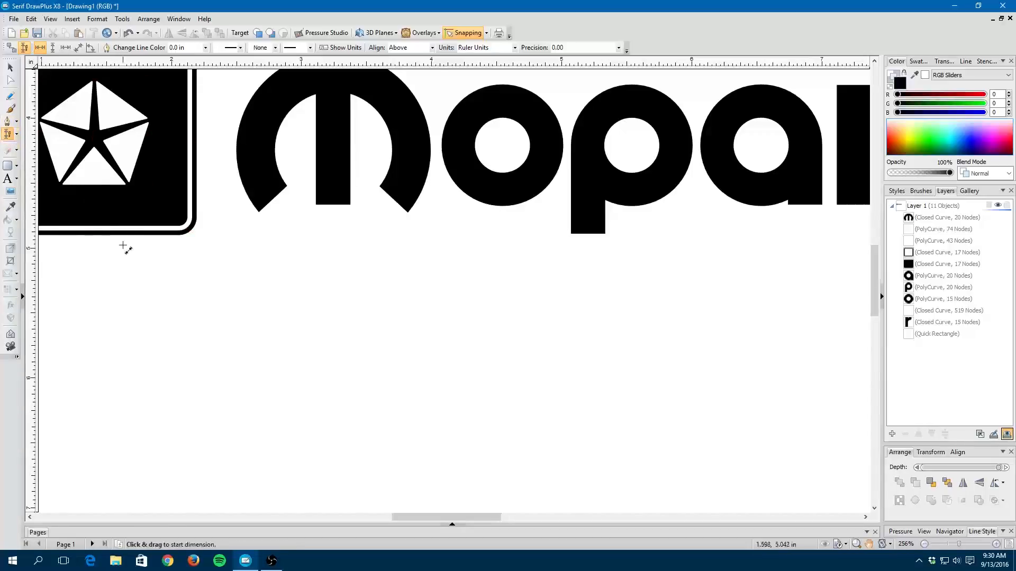
{"action": "scroll", "coordinate": [123, 247], "scroll_direction": "up", "scroll_amount": 1}
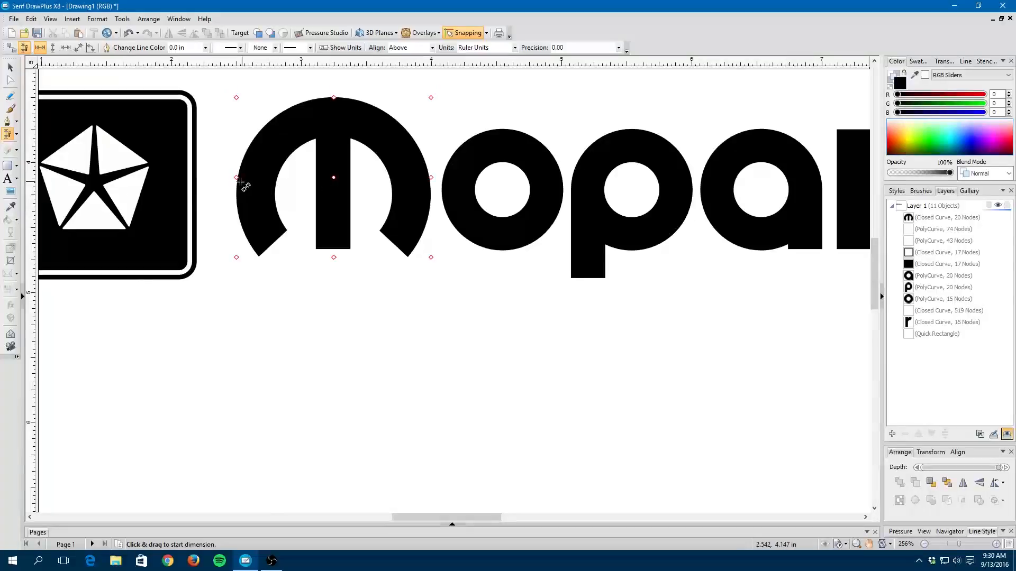
{"action": "left_click_drag", "start_coordinate": [241, 181], "coordinate": [136, 180]}
{"action": "left_click", "coordinate": [136, 180]}
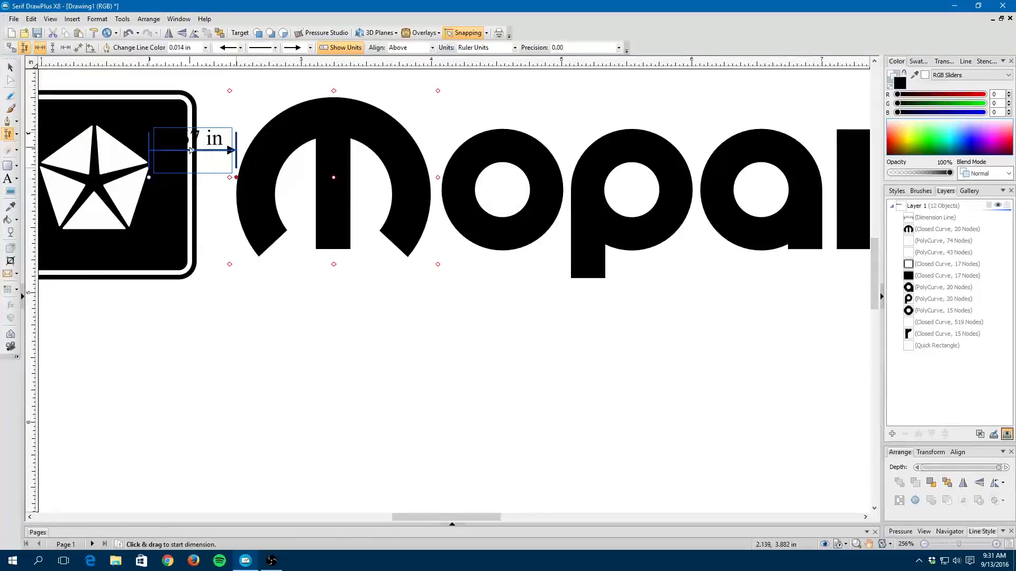
{"action": "left_click_drag", "start_coordinate": [195, 152], "coordinate": [195, 91]}
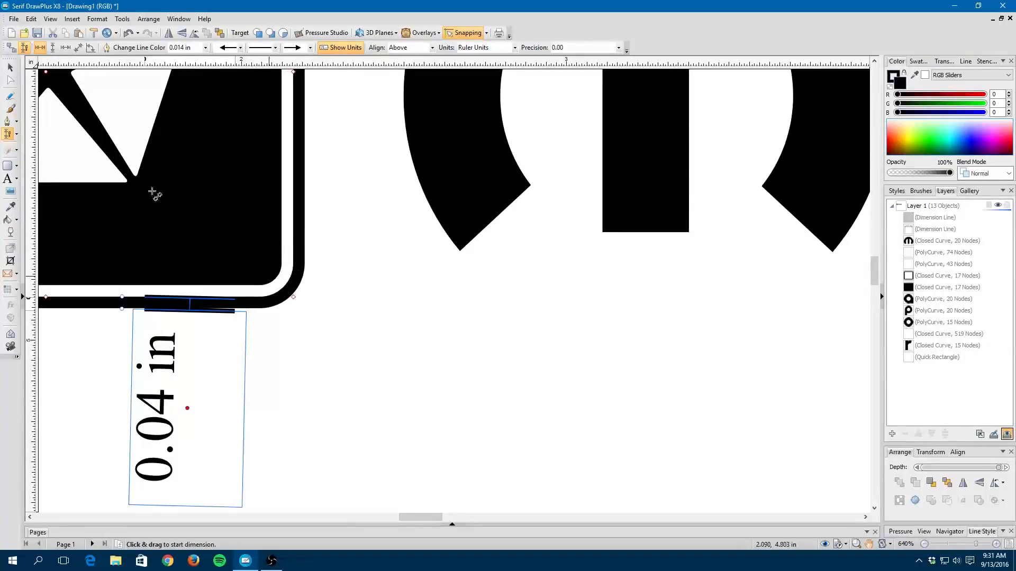
Step: Select the black frame around the star badge and compare its line width with the dimension
{"action": "left_click", "coordinate": [10, 67]}
{"action": "left_click", "coordinate": [253, 309]}
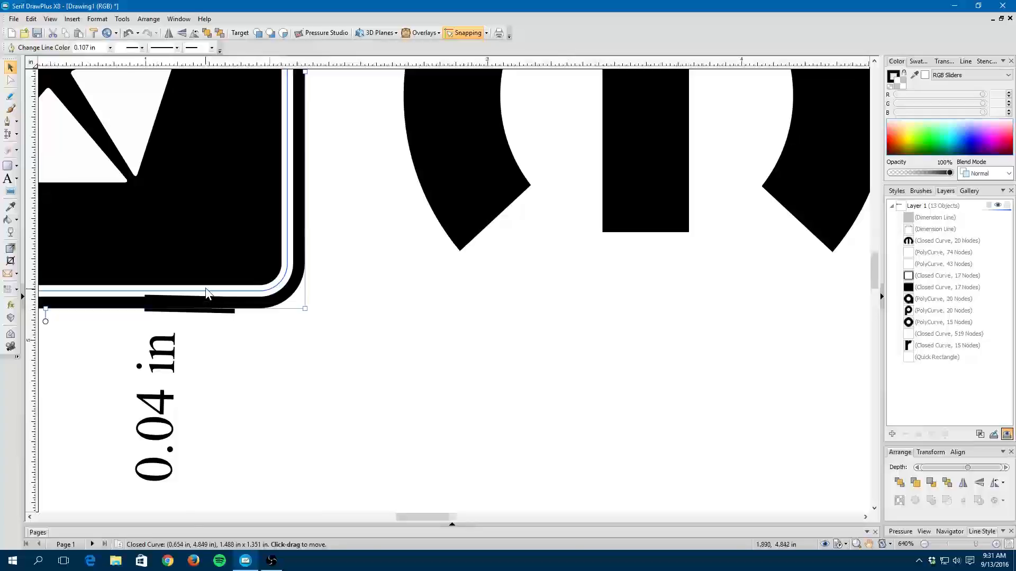
{"action": "scroll", "coordinate": [206, 286], "scroll_direction": "down", "scroll_amount": 3}
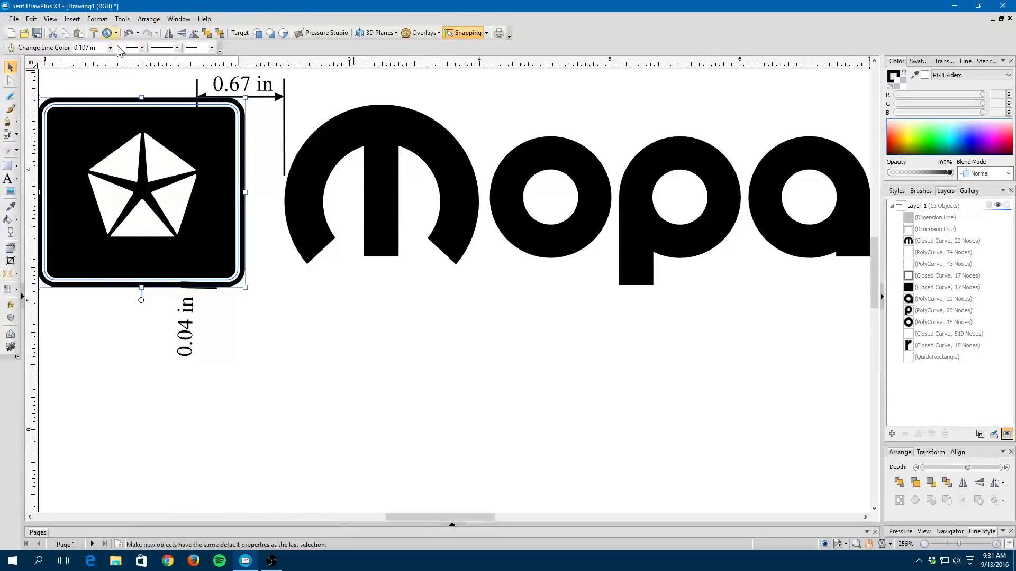
Step: Delete the dimension line between the star and the m and the one below the frame
{"action": "left_click", "coordinate": [7, 134]}
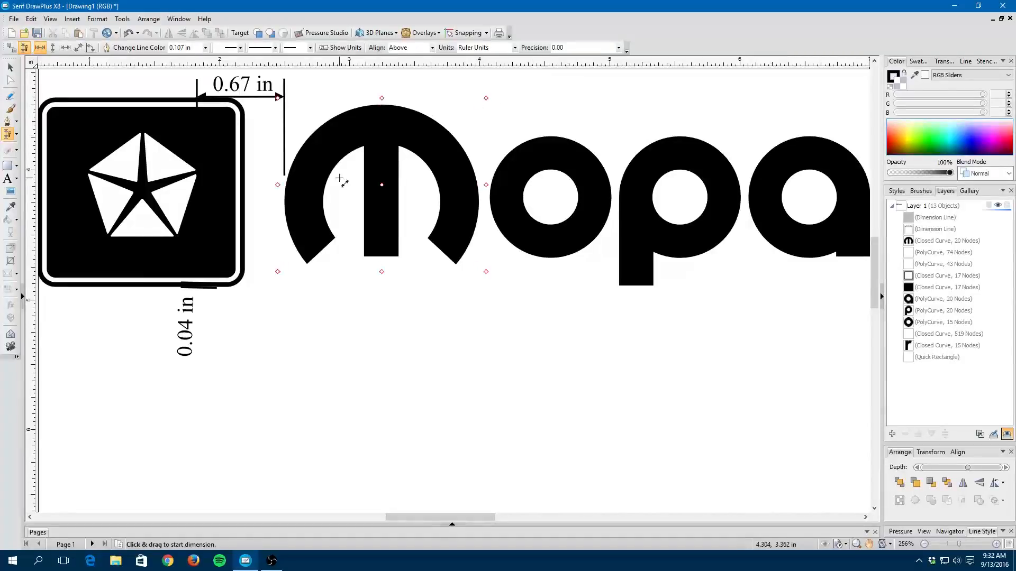
{"action": "left_click", "coordinate": [10, 67]}
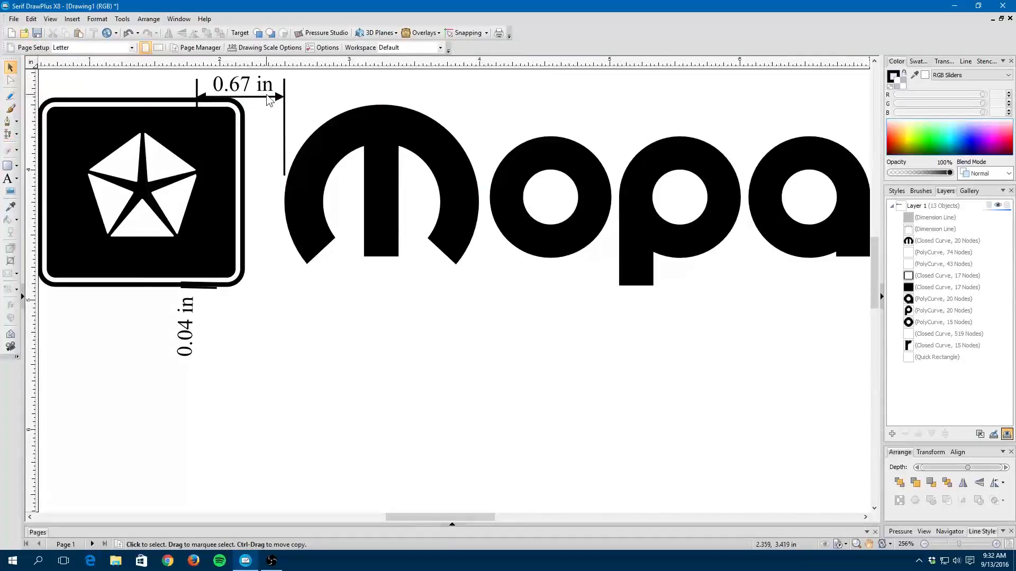
{"action": "left_click", "coordinate": [267, 96]}
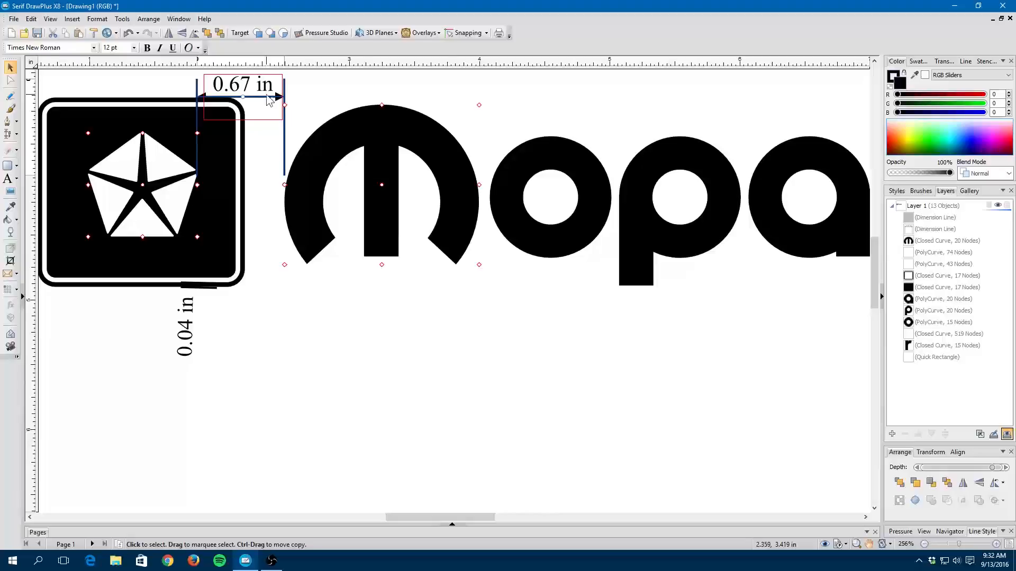
{"action": "key", "text": "Delete"}
{"action": "left_click", "coordinate": [188, 330]}
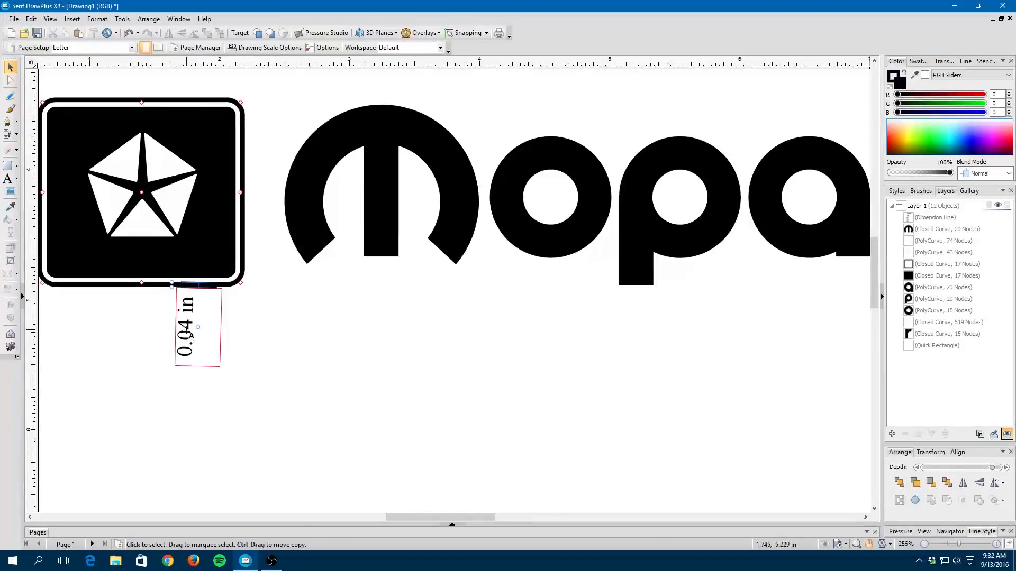
{"action": "key", "text": "Delete"}
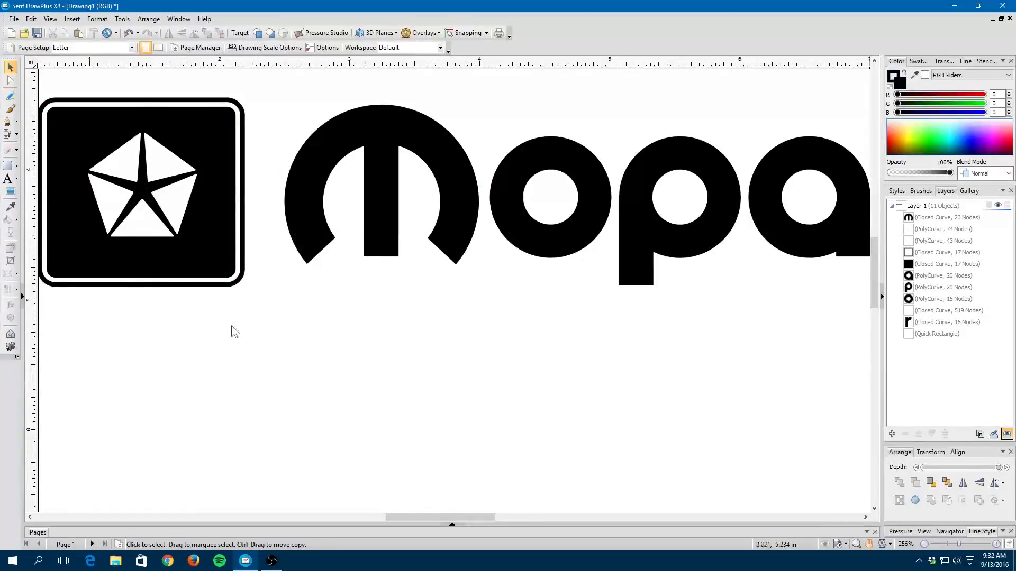
Step: Delete the large unfilled rectangle that overlaps the logo
{"action": "scroll", "coordinate": [487, 331], "scroll_direction": "down", "scroll_amount": 2}
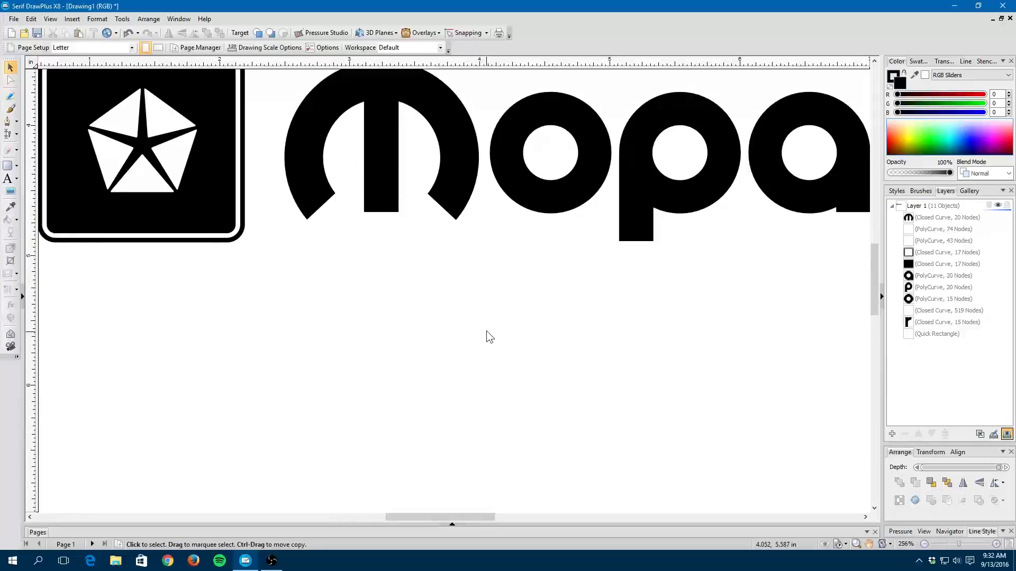
{"action": "left_click_drag", "start_coordinate": [447, 519], "coordinate": [462, 518]}
{"action": "scroll", "coordinate": [458, 273], "scroll_direction": "down", "scroll_amount": 3}
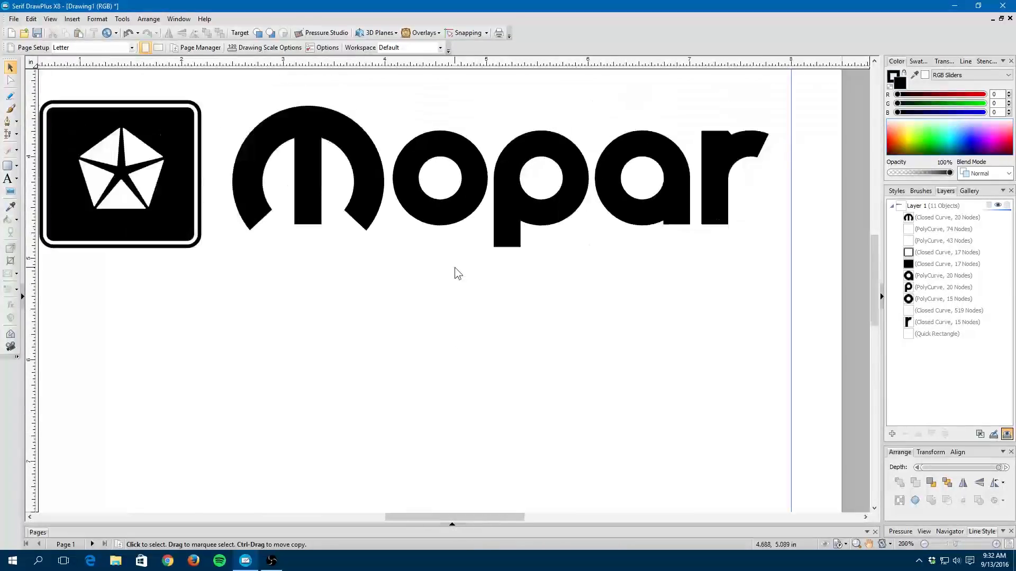
{"action": "left_click_drag", "start_coordinate": [290, 133], "coordinate": [251, 115]}
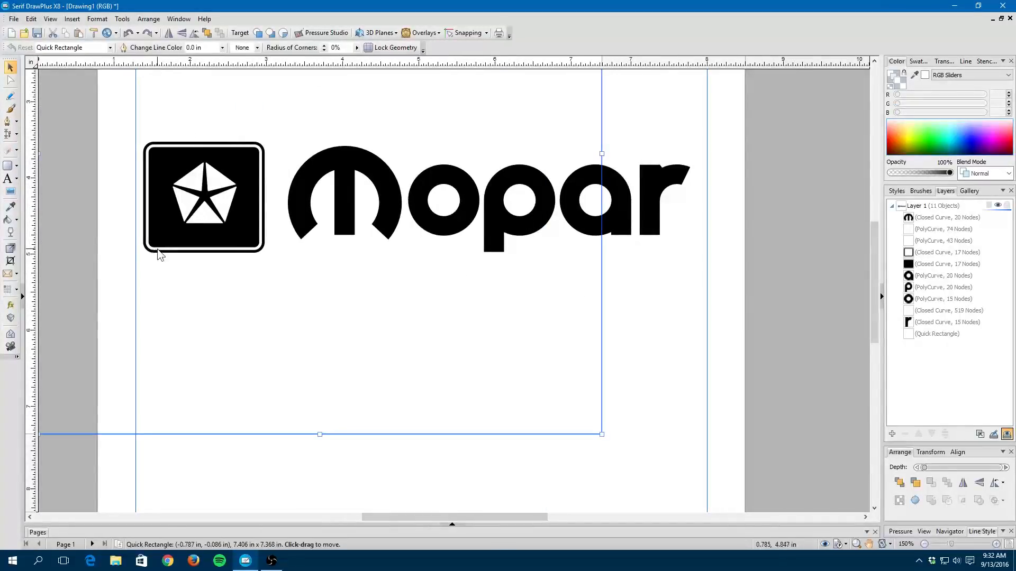
{"action": "key", "text": "Delete"}
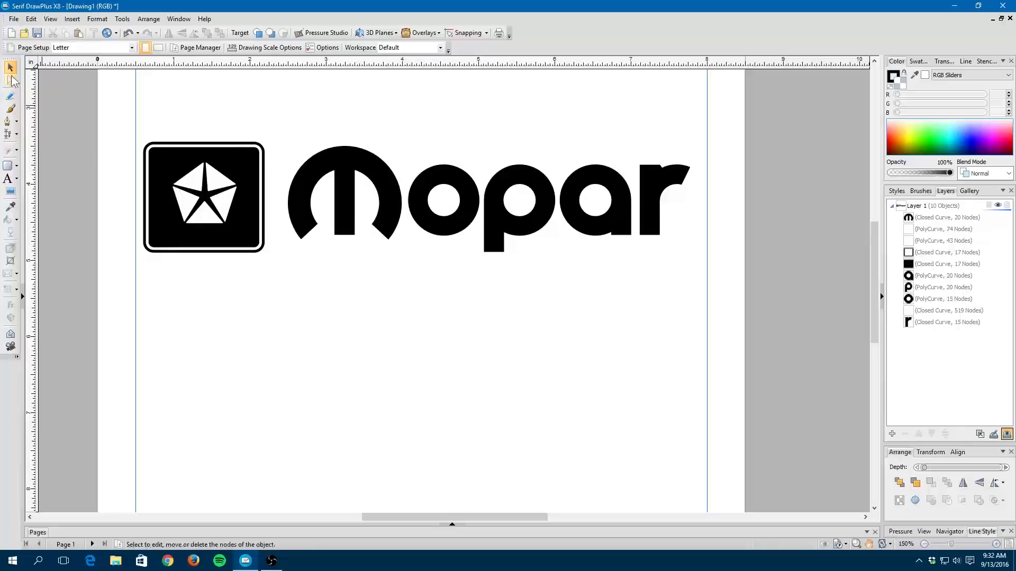
Step: Group the five letter shapes of the word Mopar
{"action": "left_click", "coordinate": [297, 216]}
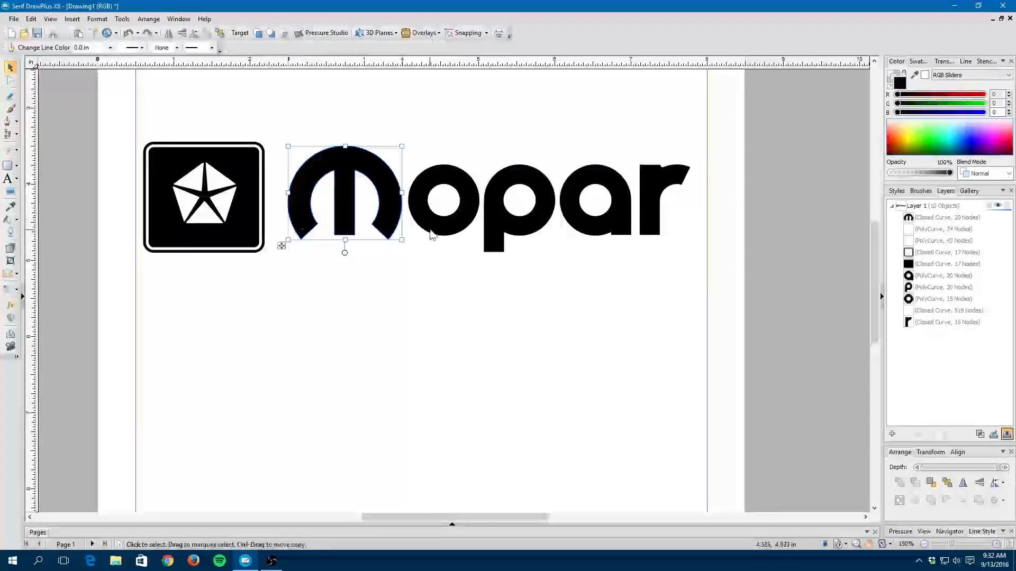
{"action": "left_click", "coordinate": [431, 232], "text": "shift"}
{"action": "left_click", "coordinate": [495, 235], "text": "shift"}
{"action": "left_click", "coordinate": [594, 227], "text": "shift"}
{"action": "left_click", "coordinate": [649, 215], "text": "shift"}
{"action": "left_click", "coordinate": [667, 262]}
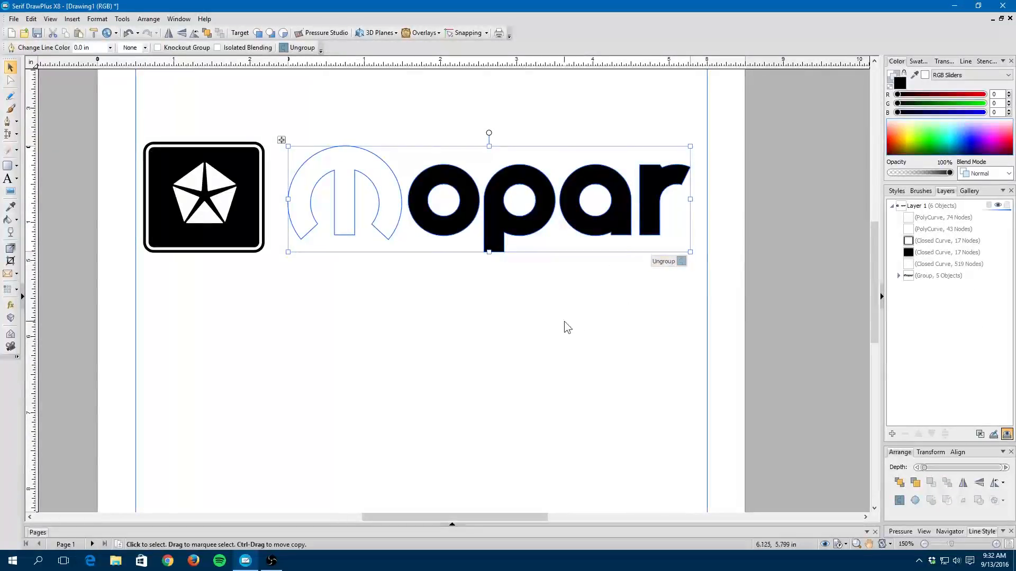
Step: Fill the white contour shape around the letter m with black
{"action": "left_click", "coordinate": [425, 242]}
{"action": "left_click", "coordinate": [388, 233]}
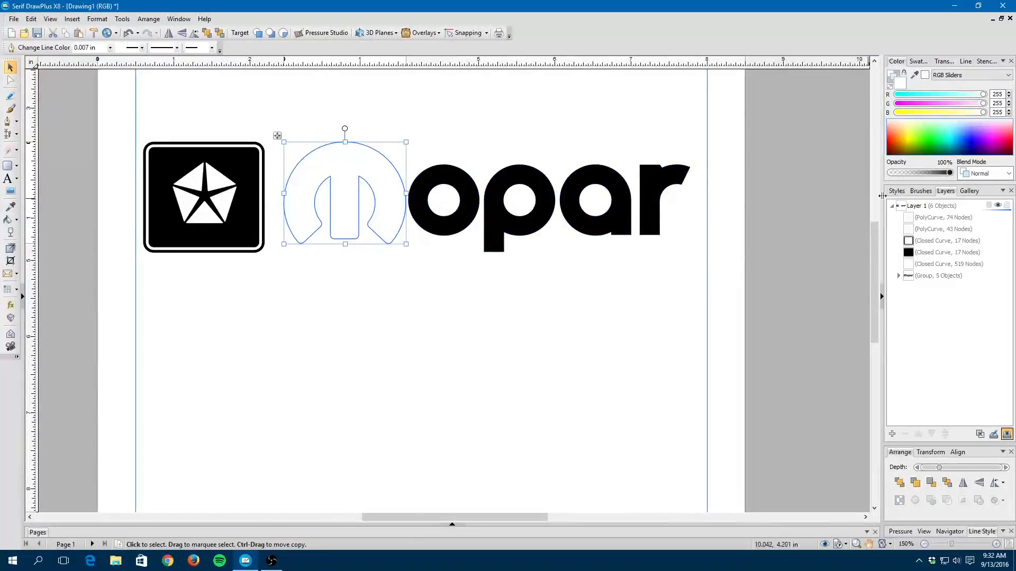
{"action": "left_click_drag", "start_coordinate": [952, 138], "coordinate": [1013, 181]}
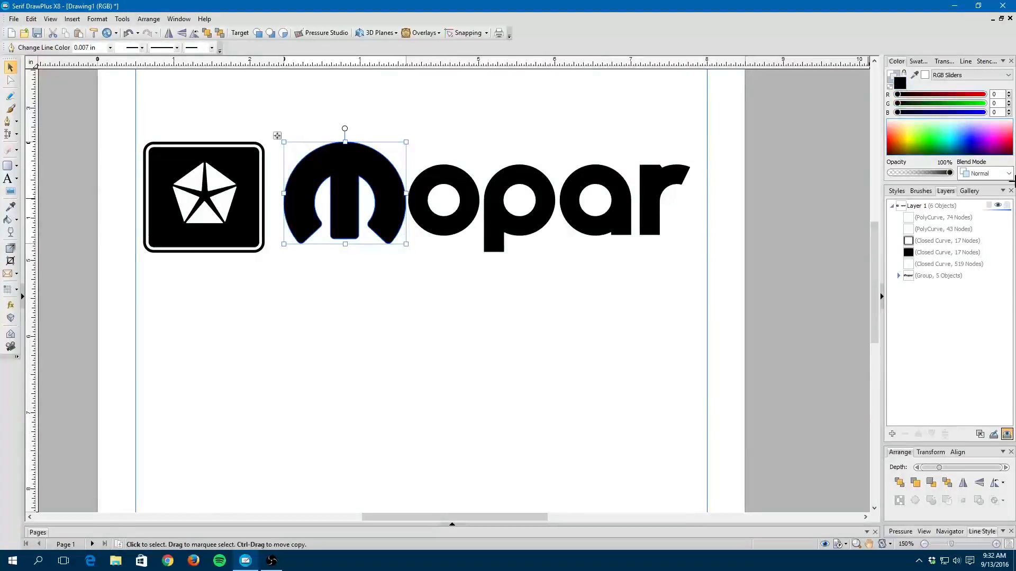
{"action": "left_click", "coordinate": [796, 329]}
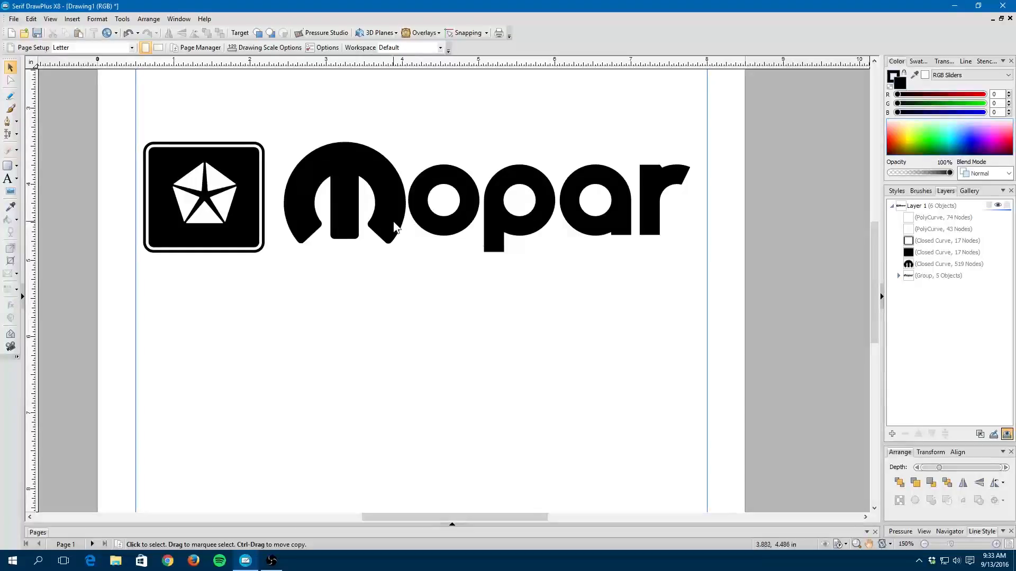
Step: Ungroup the Mopar lettering and delete the oversized rounded contour shape covering the letter m
{"action": "left_click", "coordinate": [443, 233]}
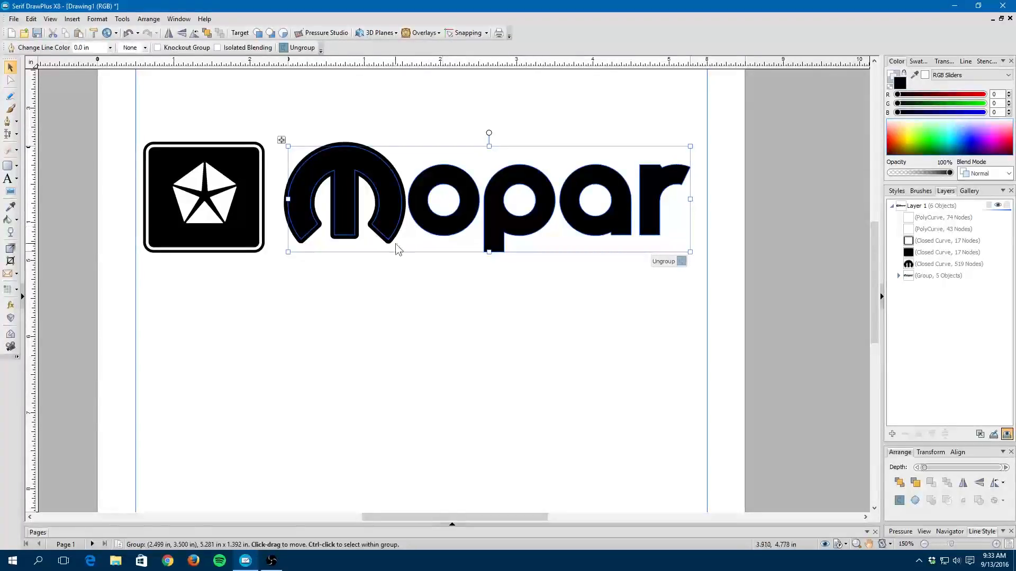
{"action": "left_click", "coordinate": [681, 261]}
{"action": "left_click", "coordinate": [457, 265]}
{"action": "left_click", "coordinate": [391, 238]}
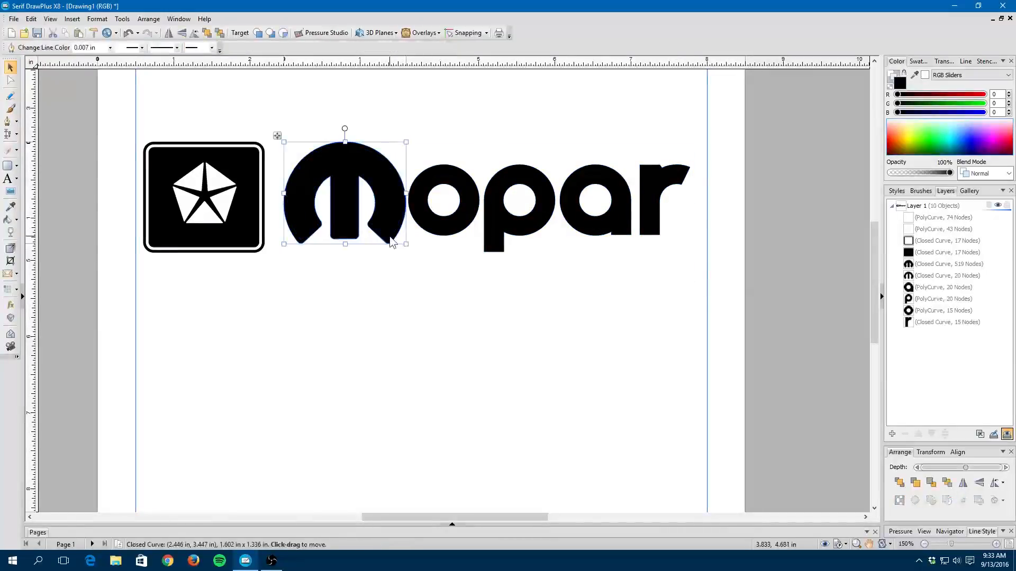
{"action": "left_click_drag", "start_coordinate": [344, 208], "coordinate": [262, 354]}
{"action": "key", "text": "Delete"}
Step: Group the m with the other four letters of the word Mopar
{"action": "left_click_drag", "start_coordinate": [744, 281], "coordinate": [268, 98]}
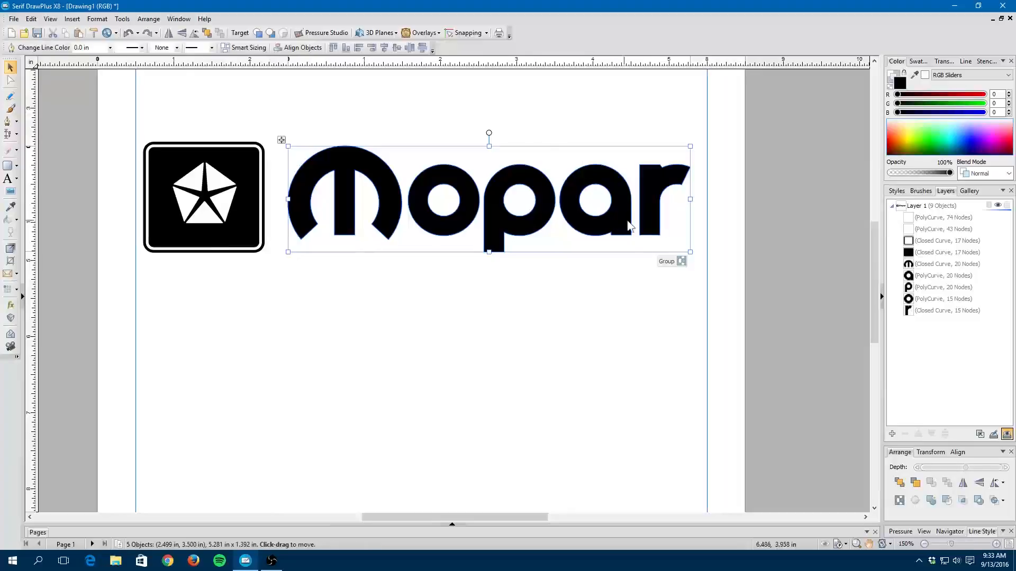
{"action": "left_click", "coordinate": [675, 263]}
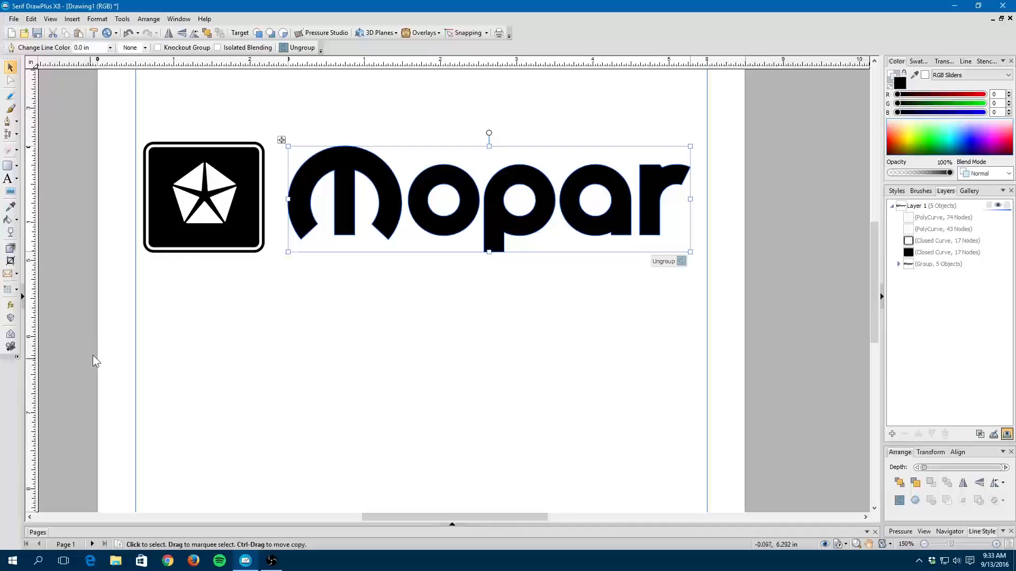
Step: Apply Instant 3D to the grouped lettering and rotate it in space
{"action": "left_click", "coordinate": [10, 319]}
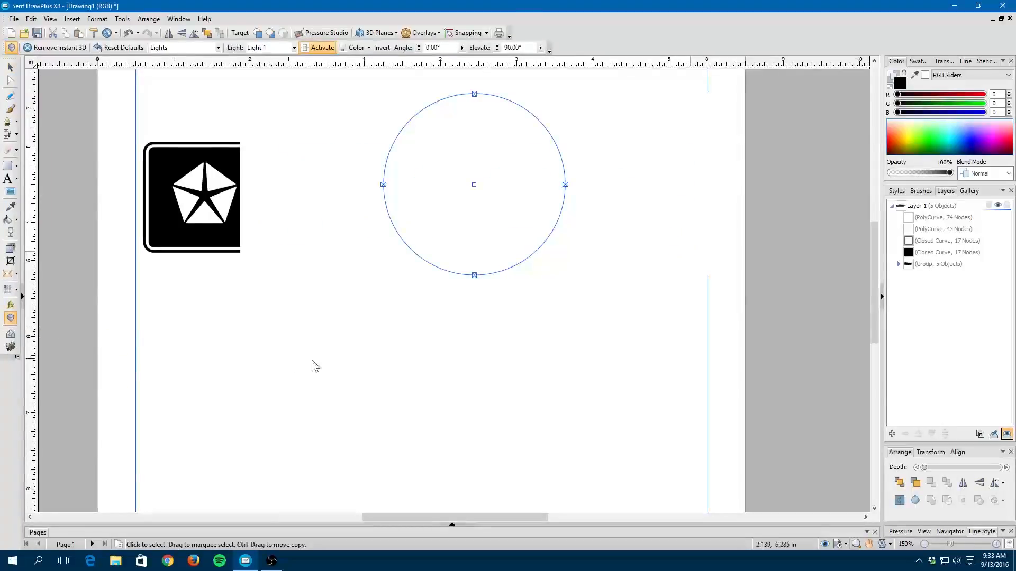
{"action": "scroll", "coordinate": [406, 290], "scroll_direction": "down", "scroll_amount": 3}
{"action": "scroll", "coordinate": [407, 266], "scroll_direction": "up", "scroll_amount": 2}
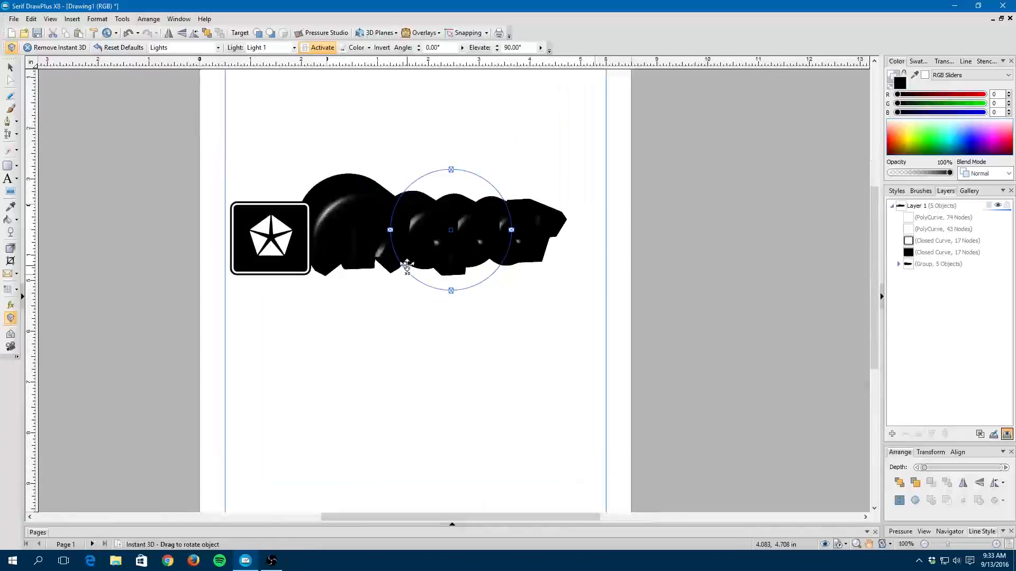
{"action": "scroll", "coordinate": [435, 217], "scroll_direction": "up", "scroll_amount": 2}
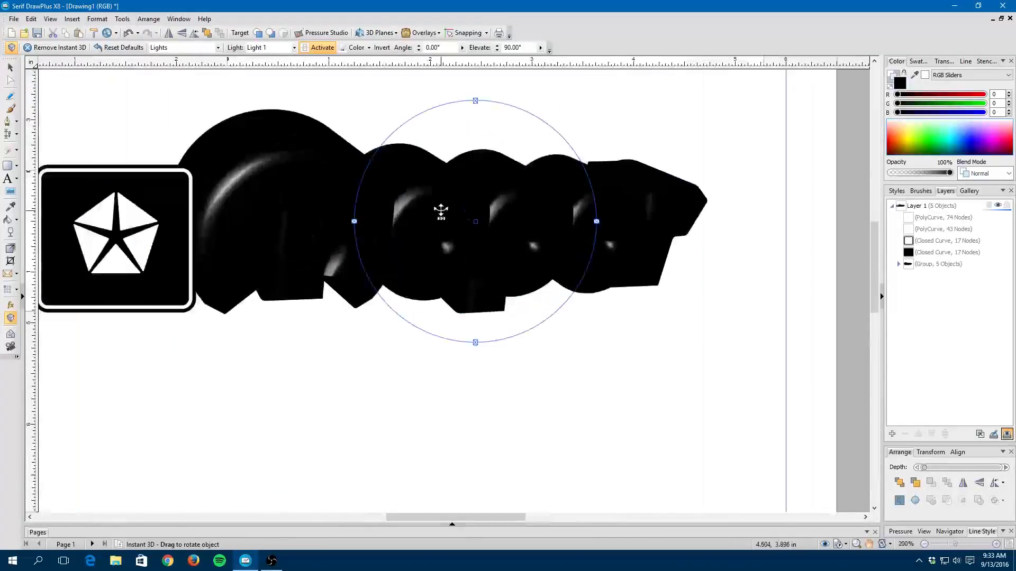
{"action": "left_click_drag", "start_coordinate": [510, 227], "coordinate": [515, 184]}
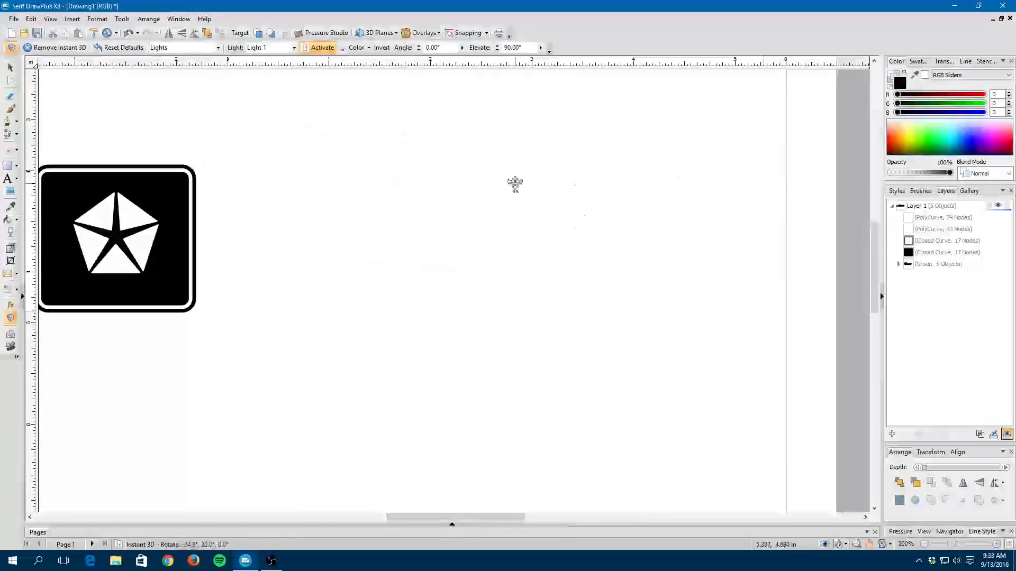
{"action": "scroll", "coordinate": [514, 184], "scroll_direction": "down", "scroll_amount": 1}
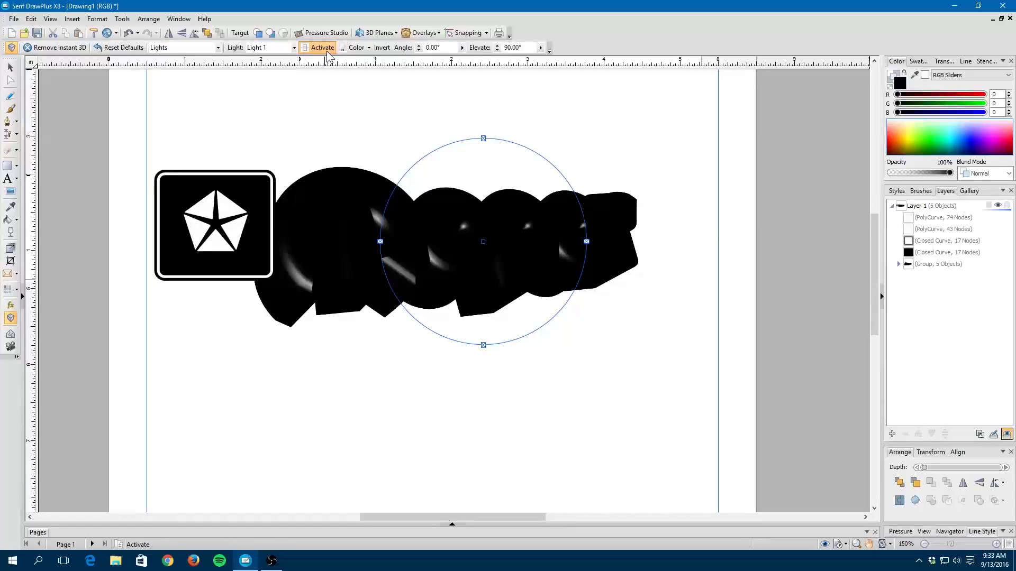
Step: Look through the Bevel and Lights settings of the Instant 3D effect and reset the effect to its defaults
{"action": "left_click", "coordinate": [218, 48]}
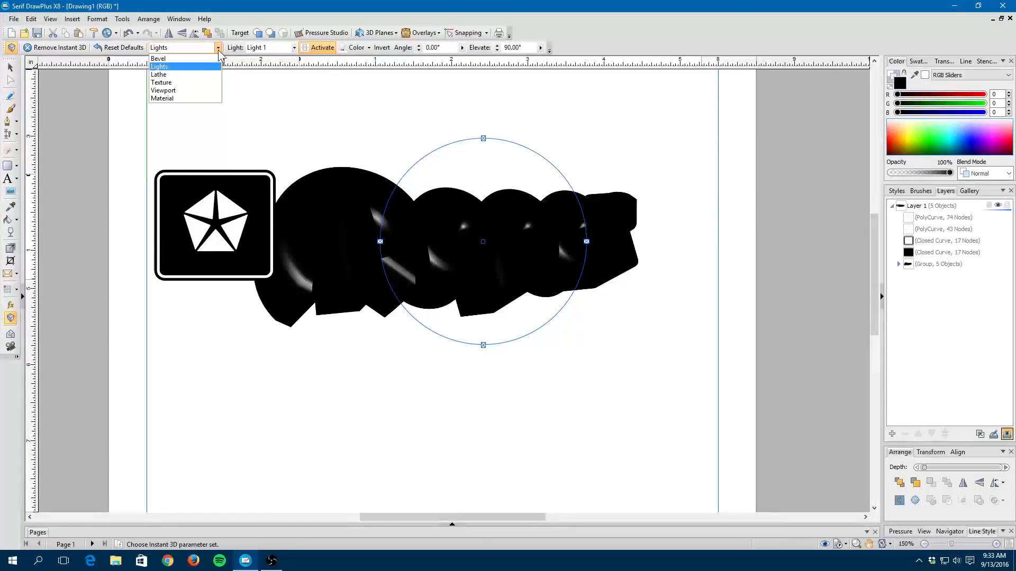
{"action": "left_click", "coordinate": [212, 59]}
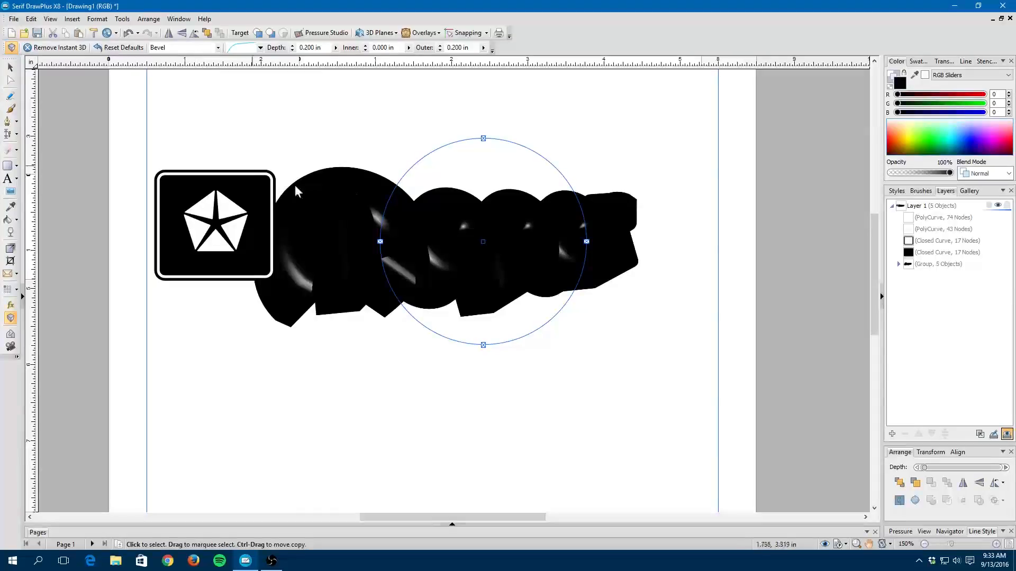
{"action": "left_click", "coordinate": [218, 48]}
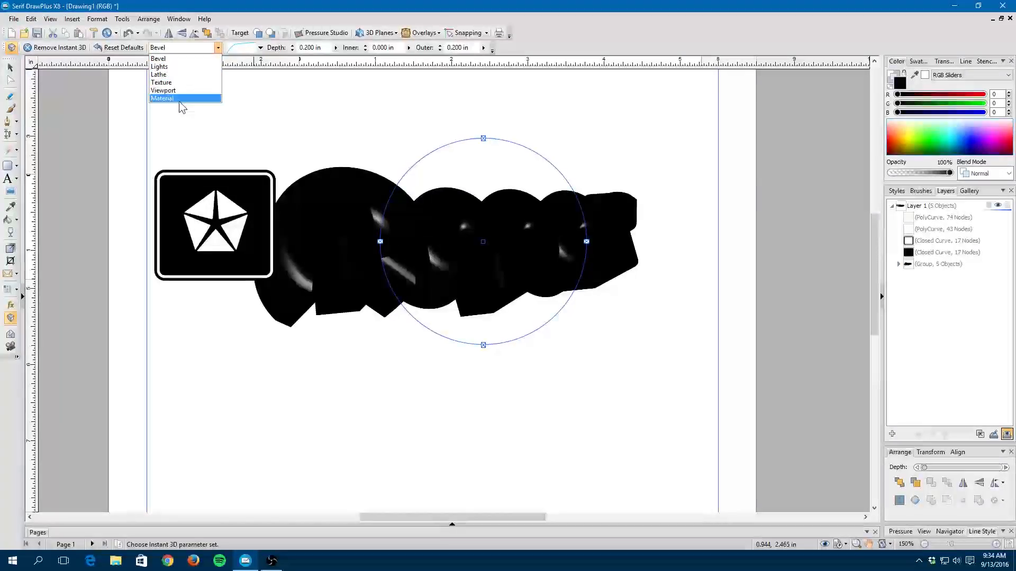
{"action": "left_click", "coordinate": [168, 68]}
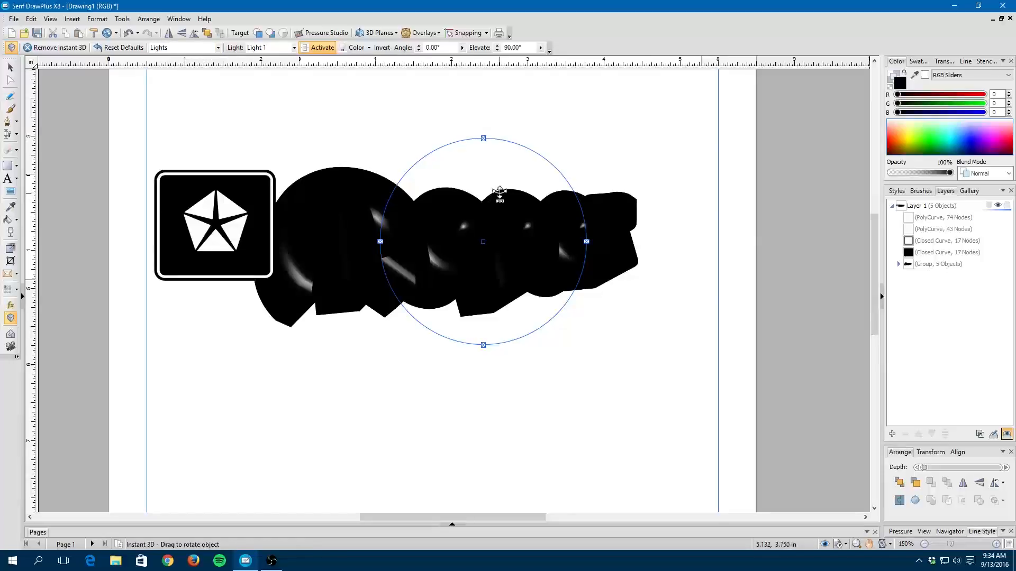
{"action": "left_click", "coordinate": [129, 48]}
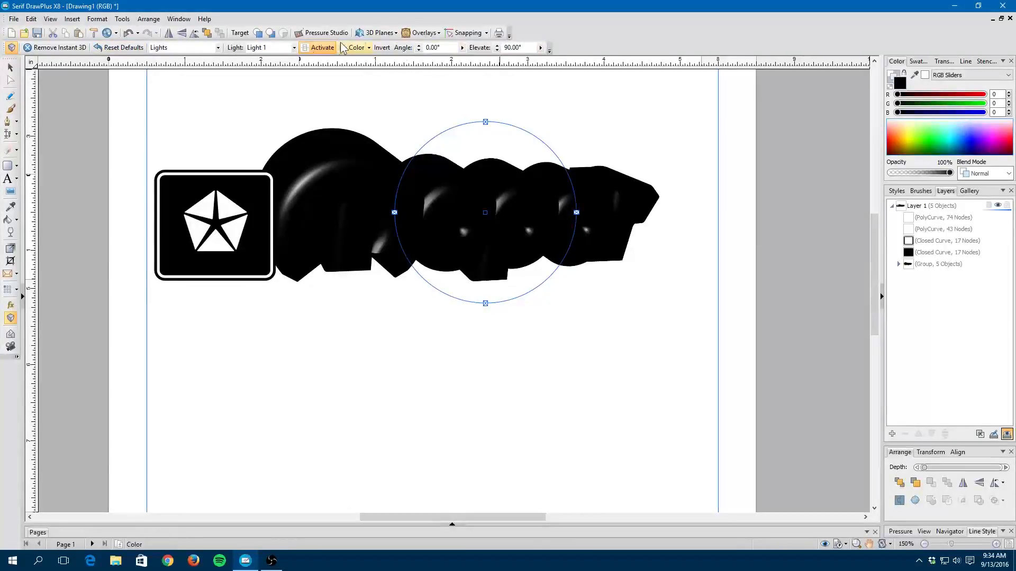
Step: Set the outer bevel of the 3D lettering to 0.090 in and rotate the lettering in space
{"action": "left_click", "coordinate": [217, 48]}
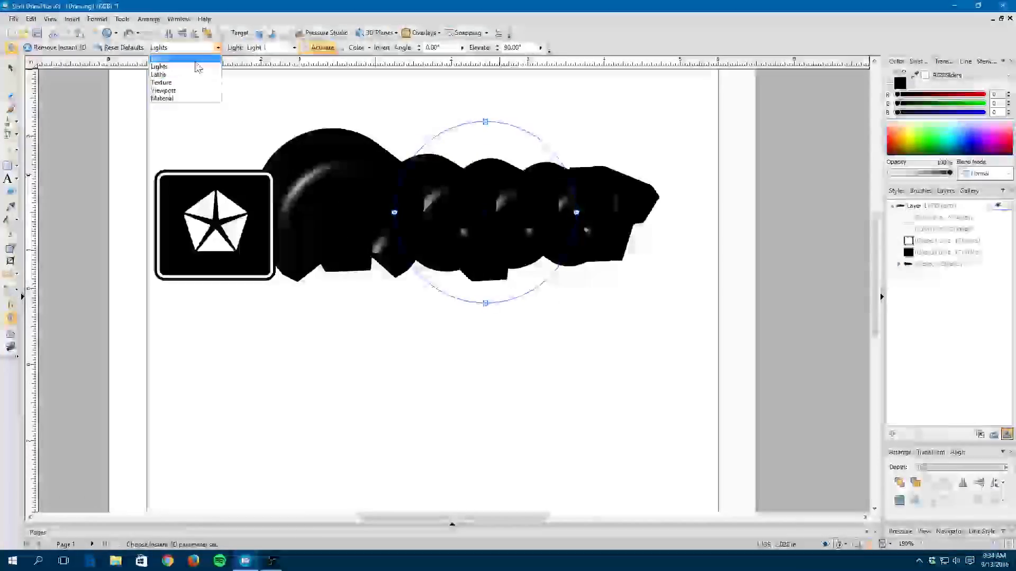
{"action": "left_click", "coordinate": [195, 60]}
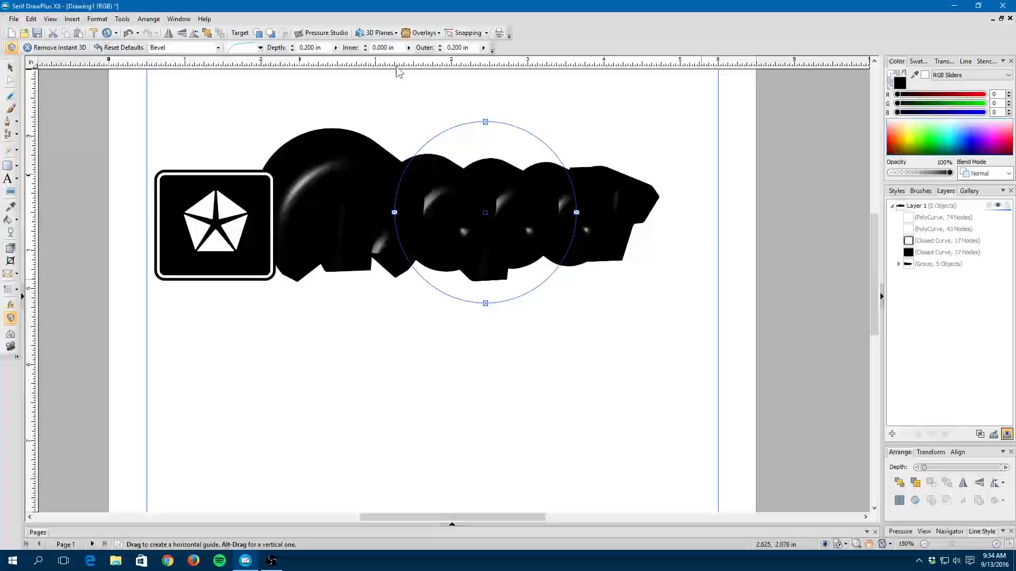
{"action": "left_click", "coordinate": [484, 46]}
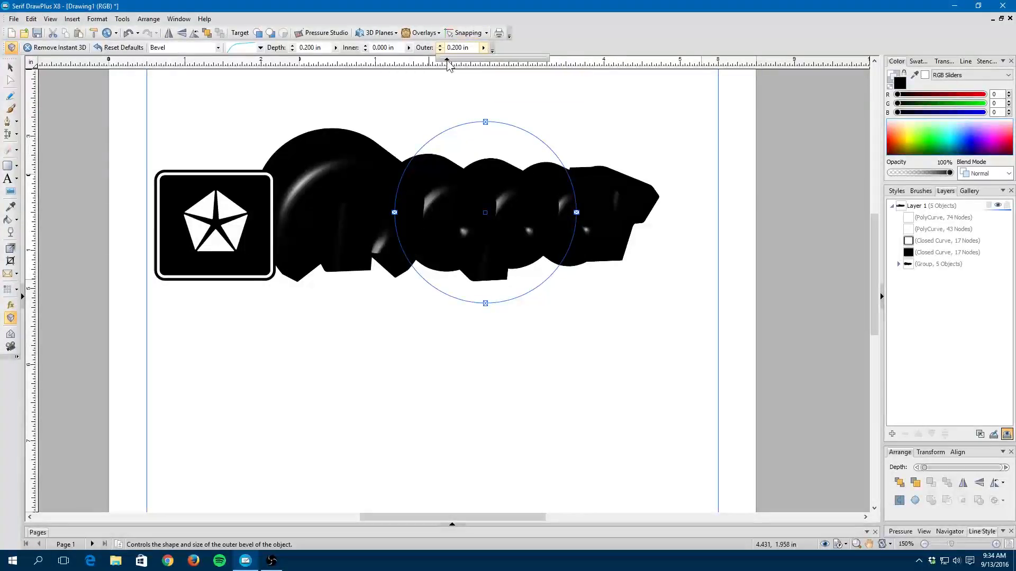
{"action": "left_click_drag", "start_coordinate": [447, 58], "coordinate": [444, 61]}
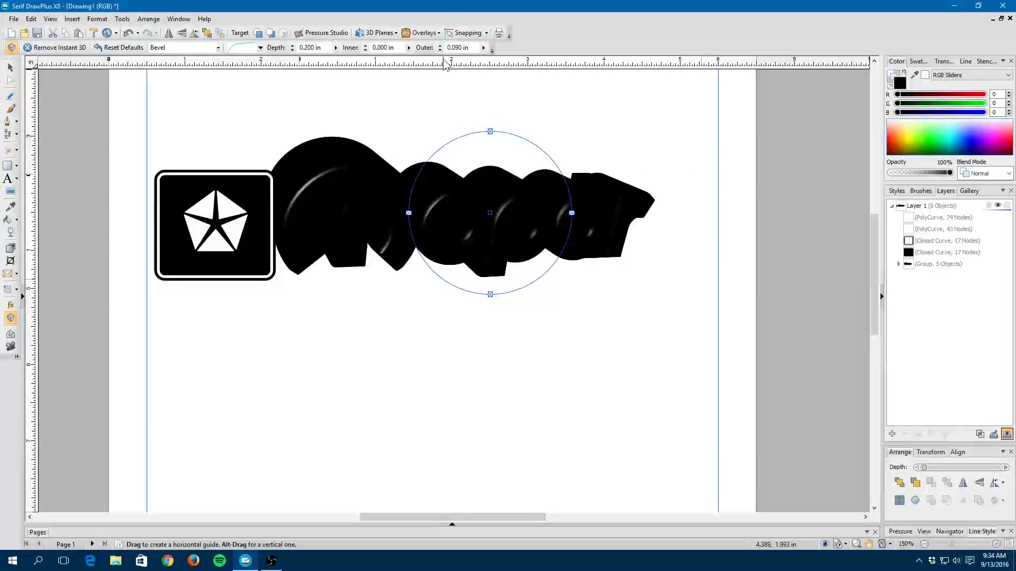
{"action": "left_click_drag", "start_coordinate": [465, 173], "coordinate": [501, 189]}
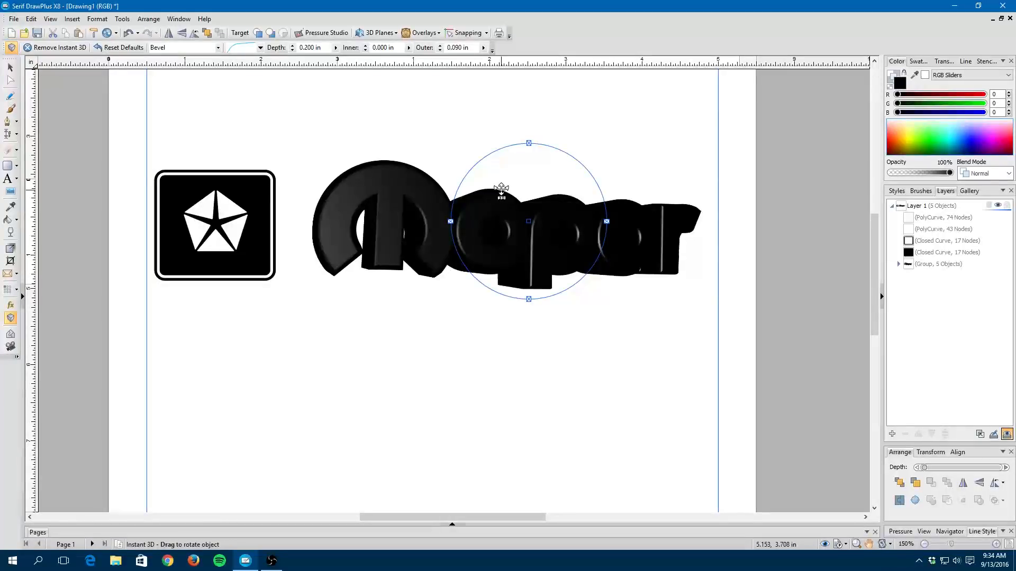
{"action": "left_click_drag", "start_coordinate": [483, 234], "coordinate": [487, 216]}
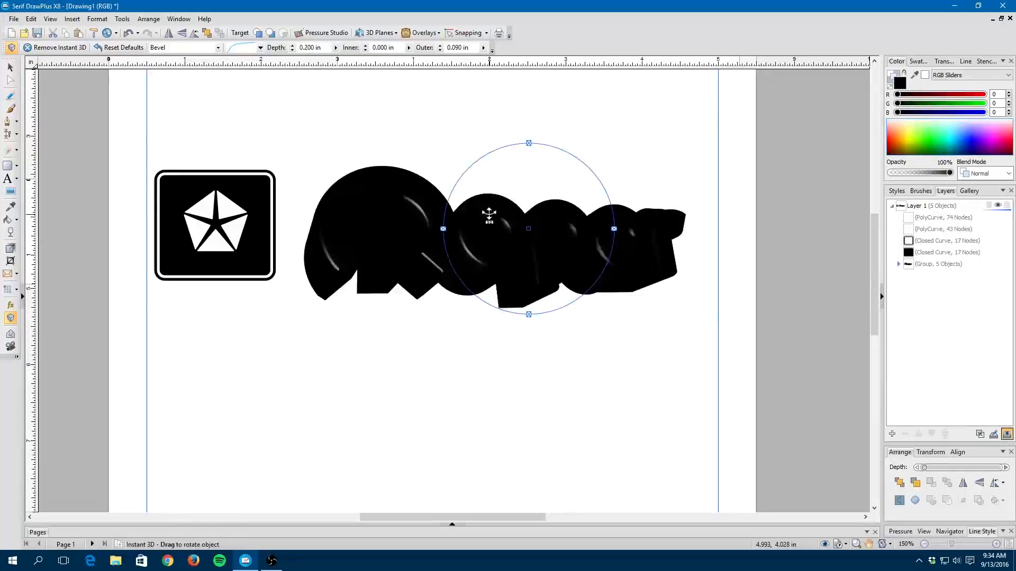
Step: Reposition Light 1 on the 3D lettering to an angle of 43° and an elevation of 21°
{"action": "left_click", "coordinate": [218, 48]}
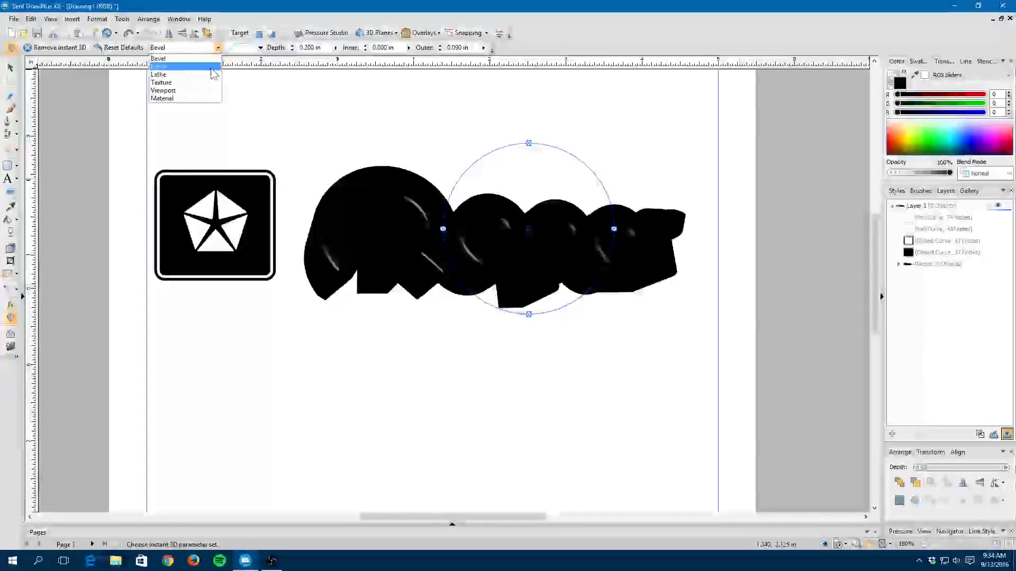
{"action": "left_click", "coordinate": [214, 73]}
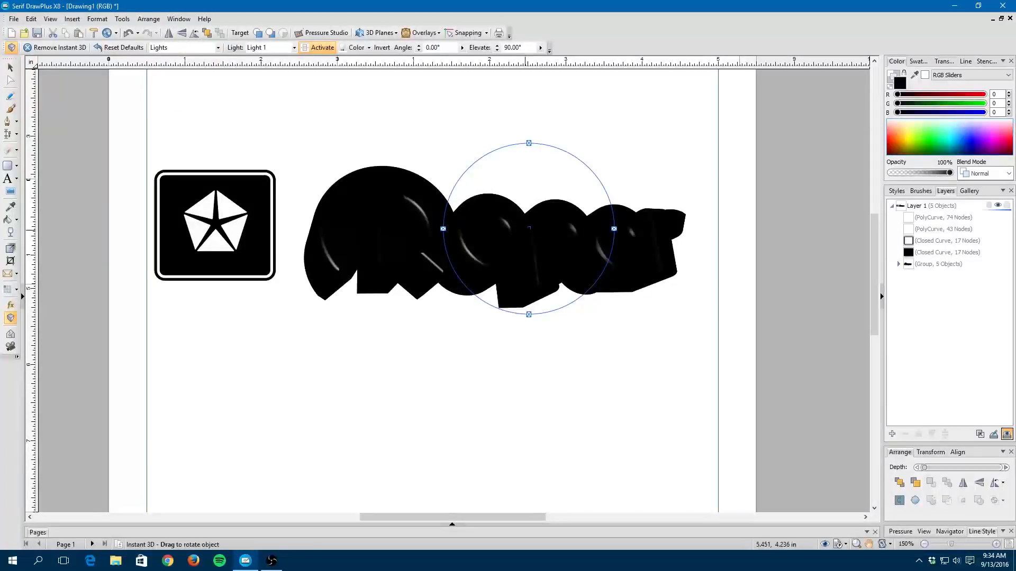
{"action": "left_click_drag", "start_coordinate": [529, 229], "coordinate": [583, 170]}
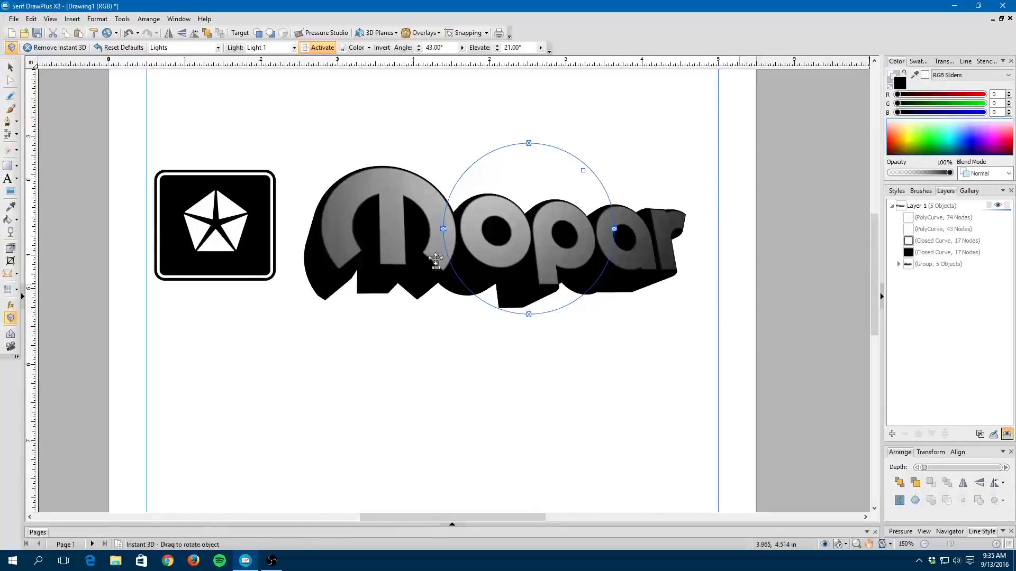
Step: Remove the Instant 3D effect and undo the lettering's changes back to five separate ungrouped letters
{"action": "left_click", "coordinate": [76, 48]}
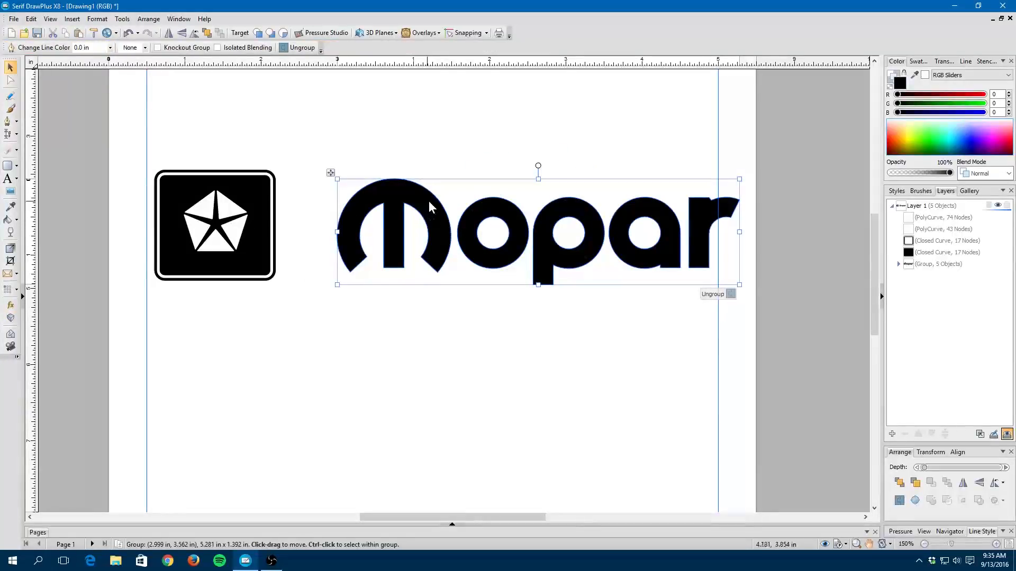
{"action": "key", "text": "ctrl+z"}
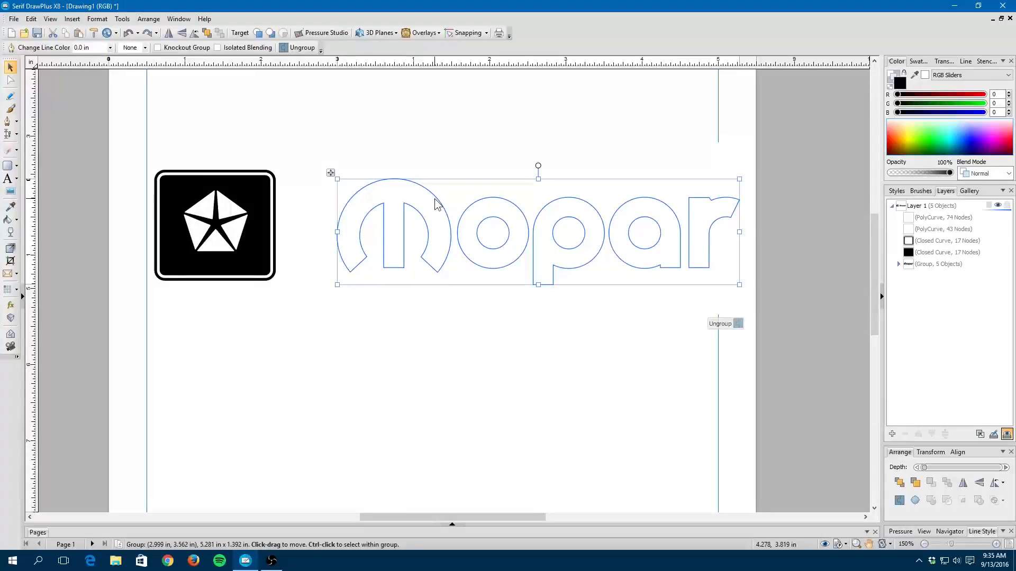
{"action": "key", "text": "ctrl+z"}
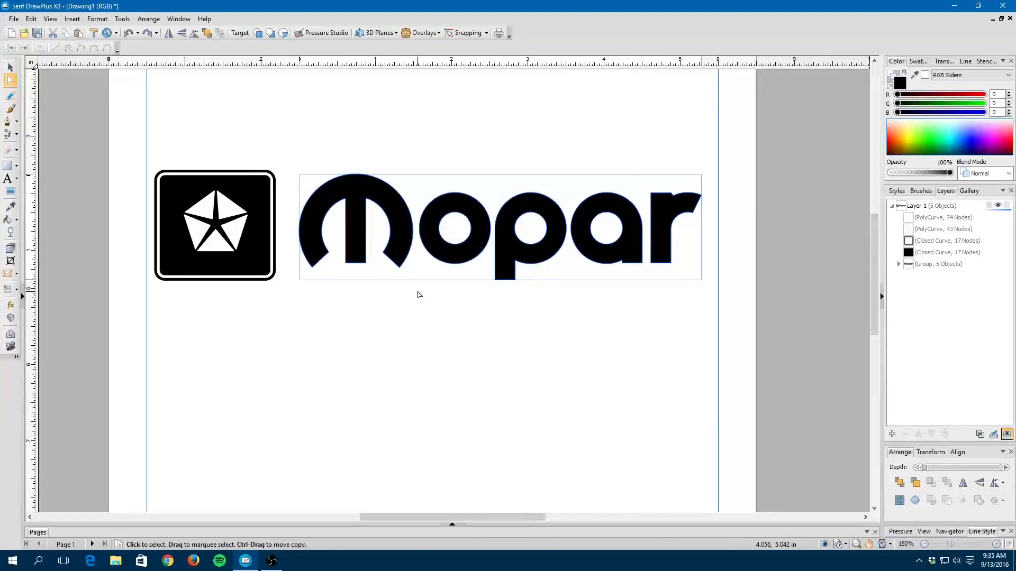
{"action": "key", "text": "ctrl+z"}
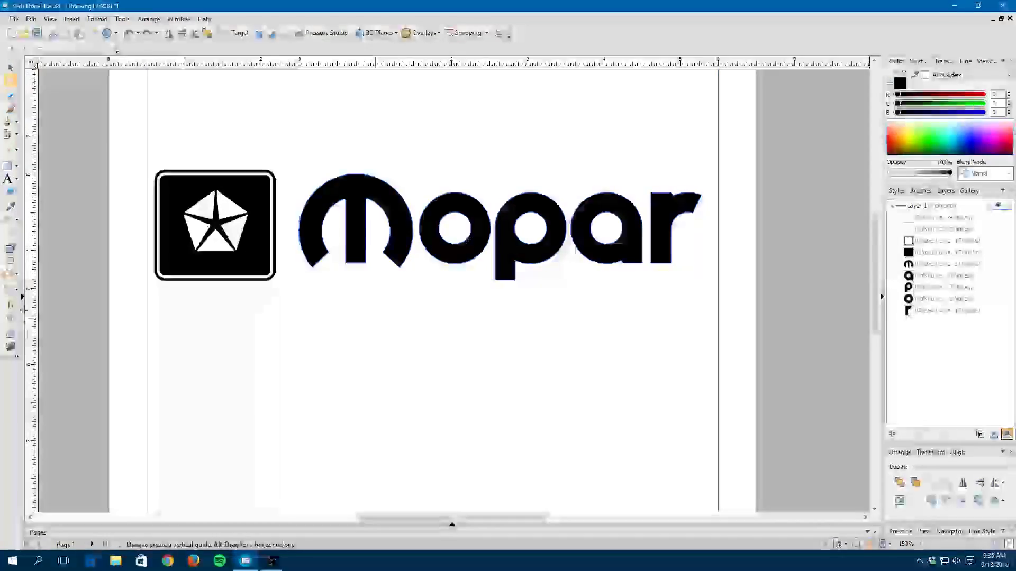
Step: Open the filter effects for the selected letters and enable Inner Glow
{"action": "left_click", "coordinate": [11, 306]}
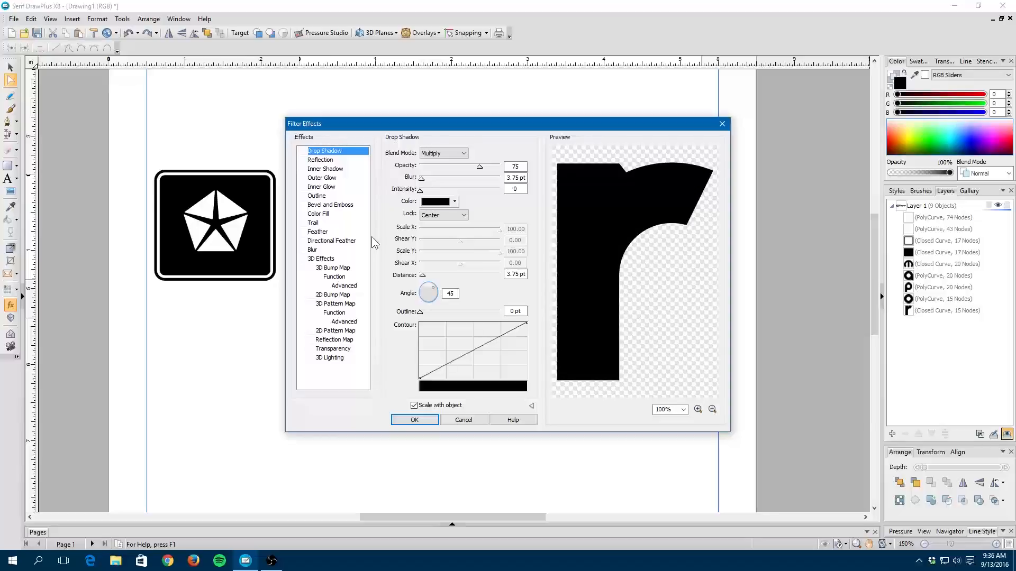
{"action": "left_click", "coordinate": [330, 187]}
{"action": "left_click", "coordinate": [303, 187]}
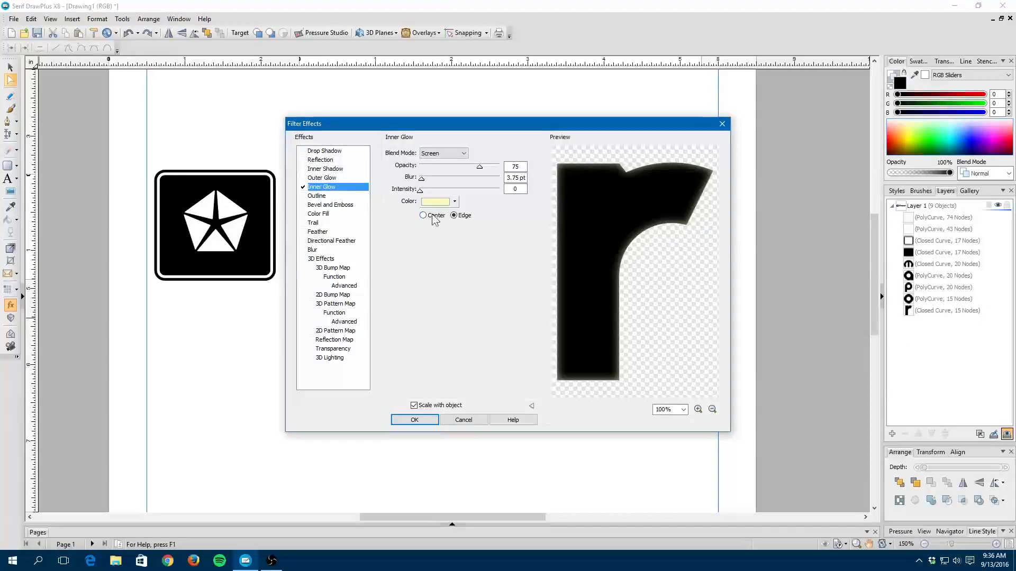
Step: Set the letters' Inner Glow opacity to 95, blend mode to Lighten and color to white
{"action": "left_click_drag", "start_coordinate": [479, 166], "coordinate": [497, 167]}
{"action": "left_click", "coordinate": [463, 153]}
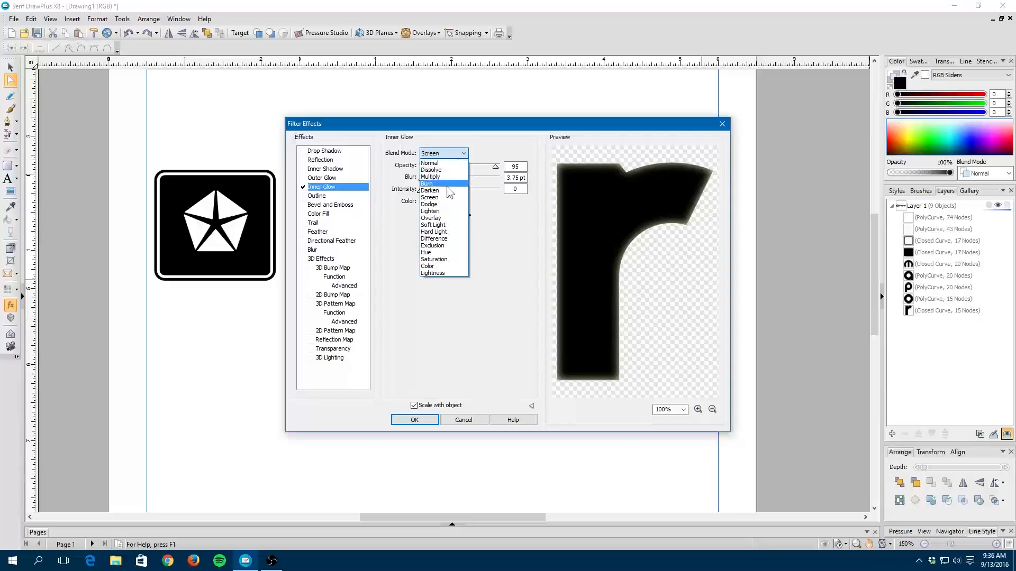
{"action": "left_click", "coordinate": [446, 211]}
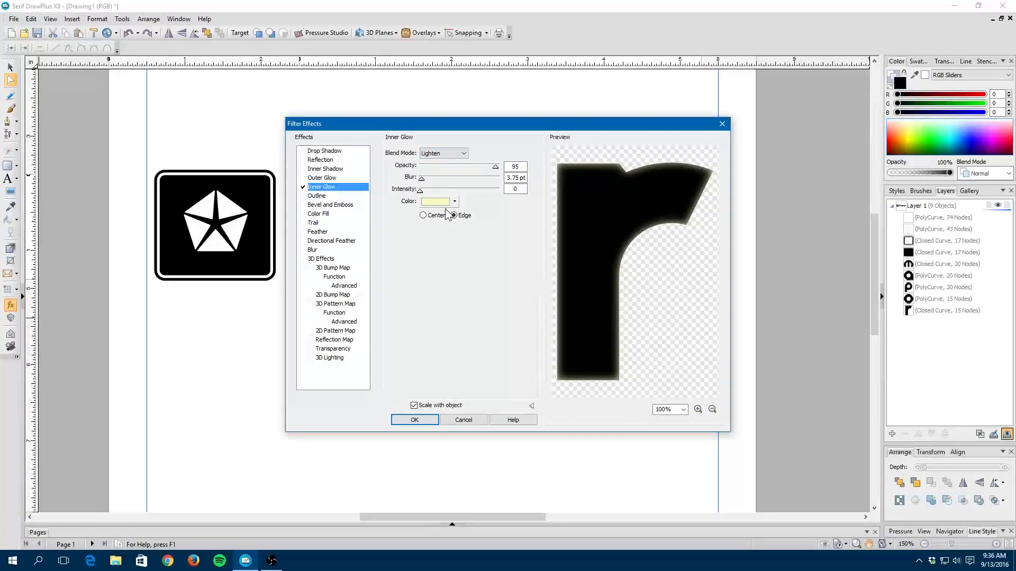
{"action": "left_click", "coordinate": [454, 202]}
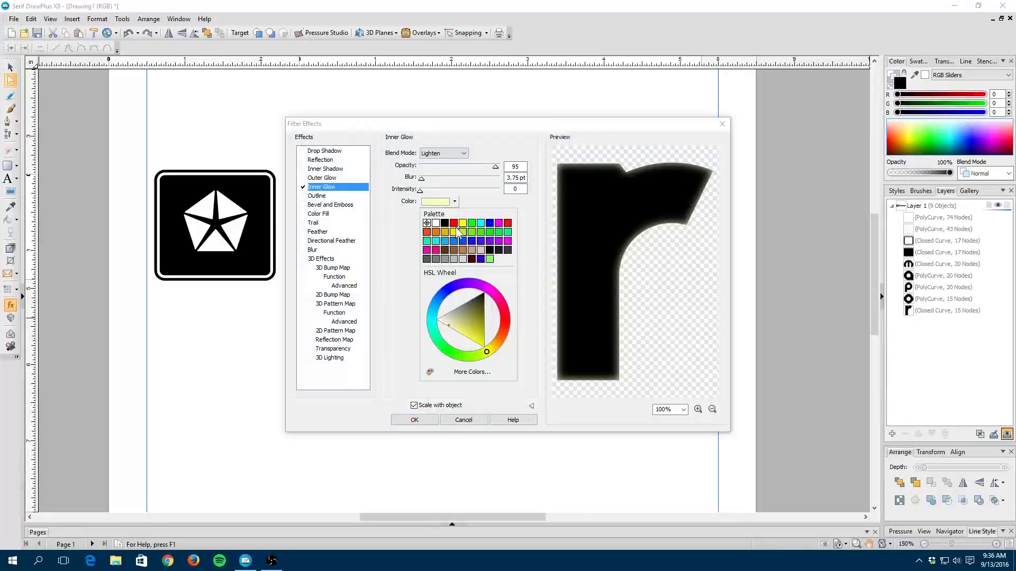
{"action": "left_click", "coordinate": [437, 225]}
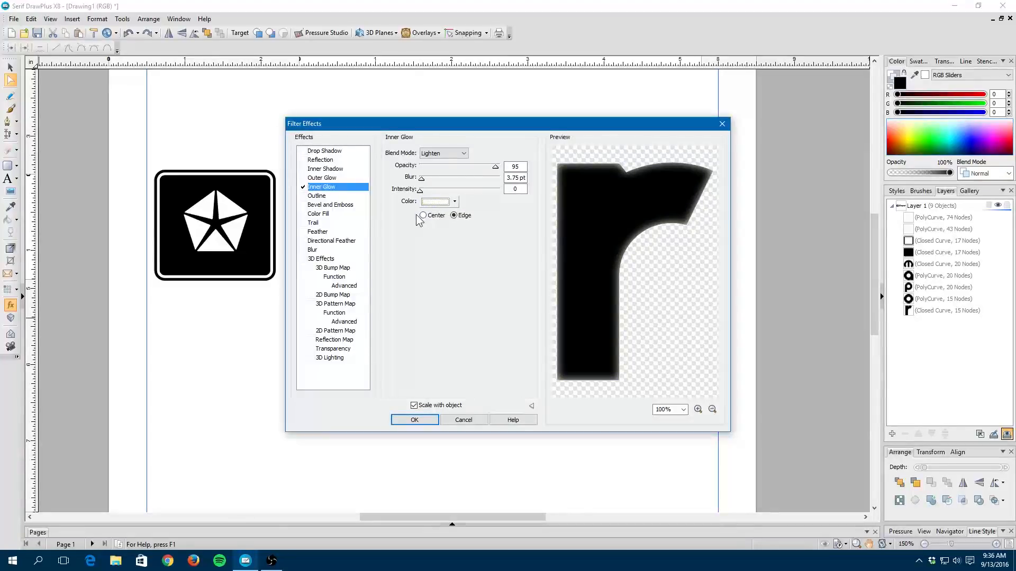
Step: Raise the Inner Glow intensity to 27, apply the effect to the letters and inspect their softened edges up close
{"action": "left_click_drag", "start_coordinate": [421, 190], "coordinate": [441, 189]}
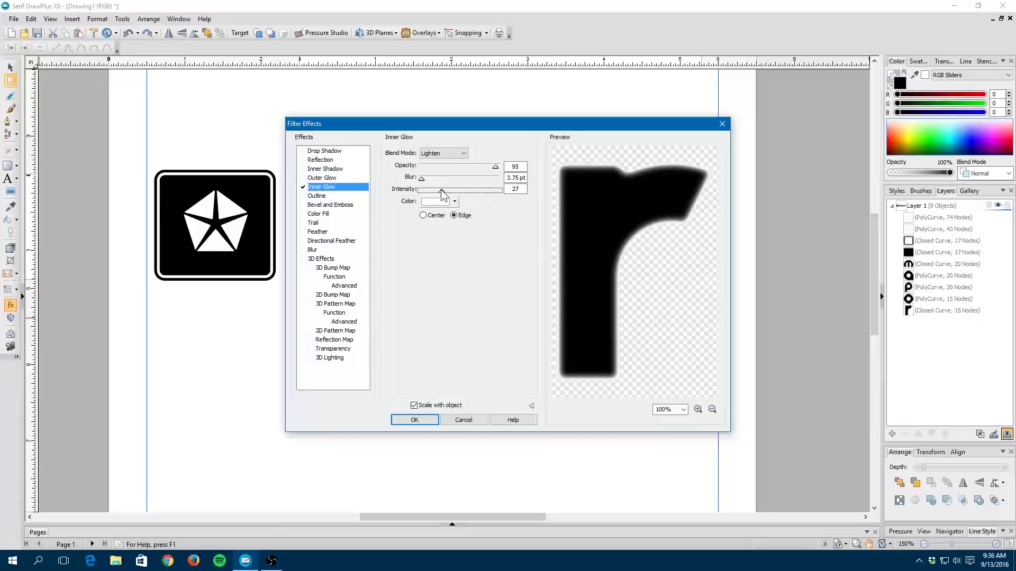
{"action": "left_click", "coordinate": [415, 420]}
{"action": "left_click", "coordinate": [385, 291]}
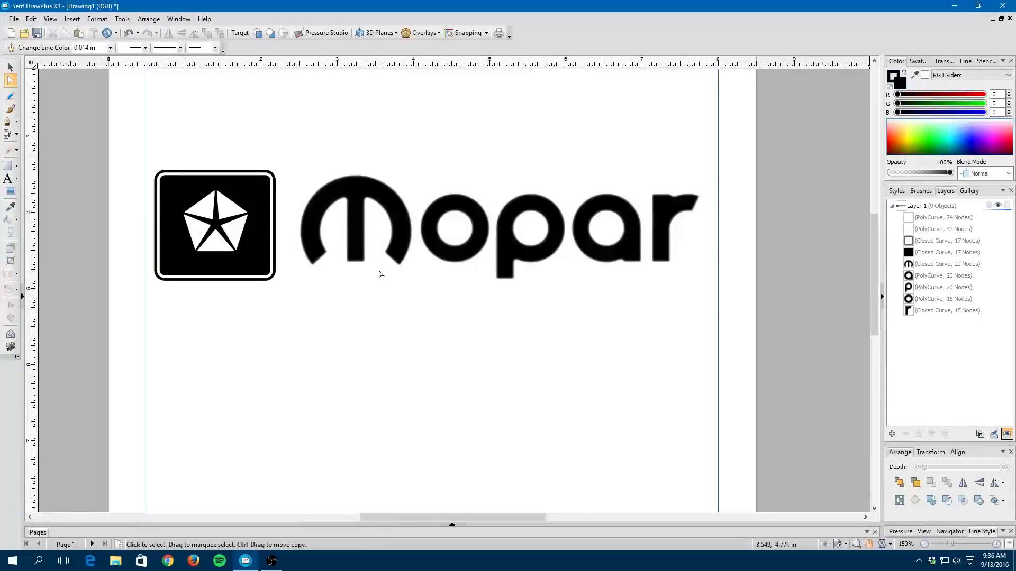
{"action": "scroll", "coordinate": [381, 271], "scroll_direction": "up", "scroll_amount": 6}
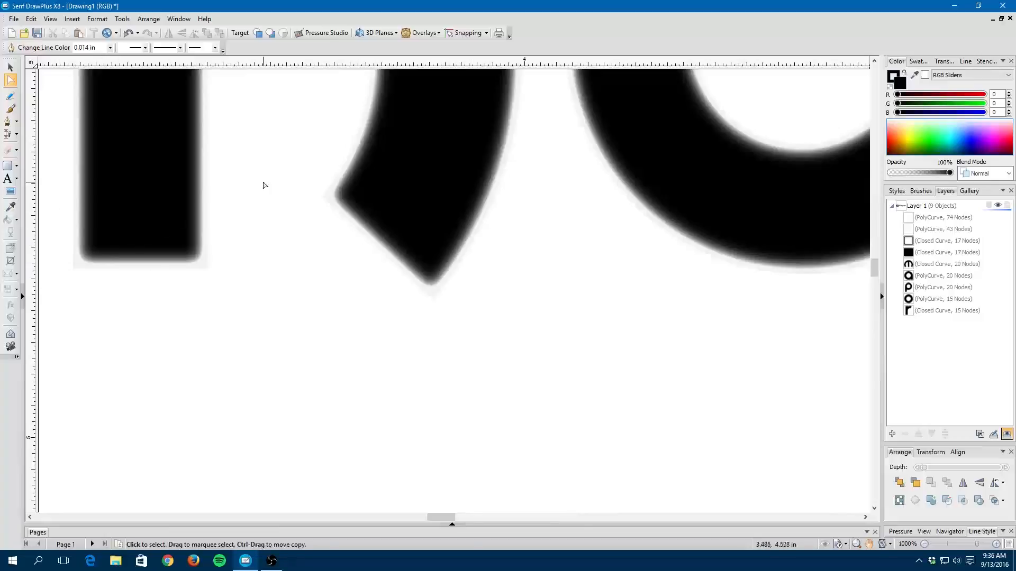
{"action": "scroll", "coordinate": [555, 222], "scroll_direction": "down", "scroll_amount": 4}
{"action": "scroll", "coordinate": [556, 223], "scroll_direction": "down", "scroll_amount": 3}
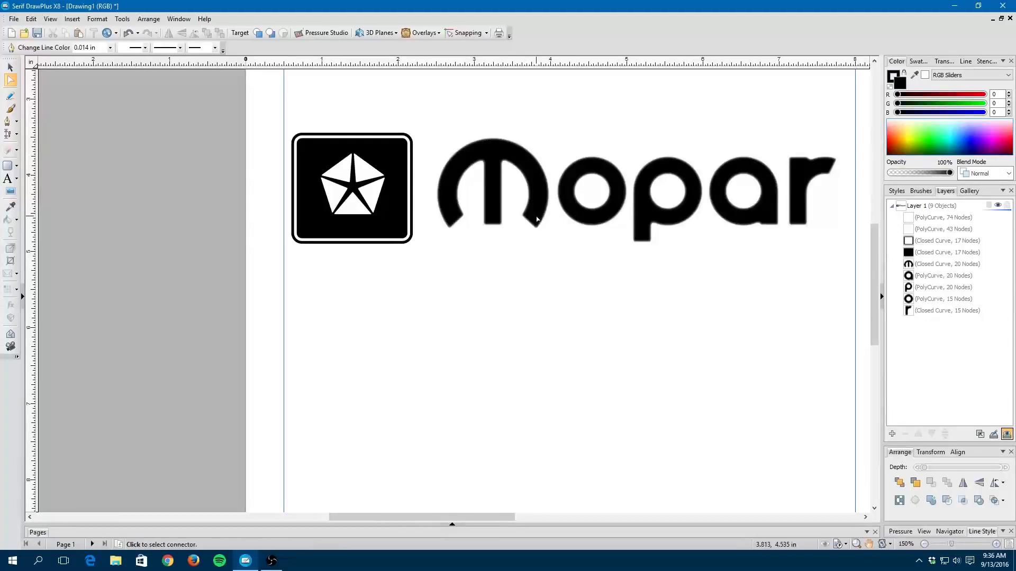
Step: Look at the document swatches and the file dialog for importing a palette, without importing anything
{"action": "left_click", "coordinate": [536, 219]}
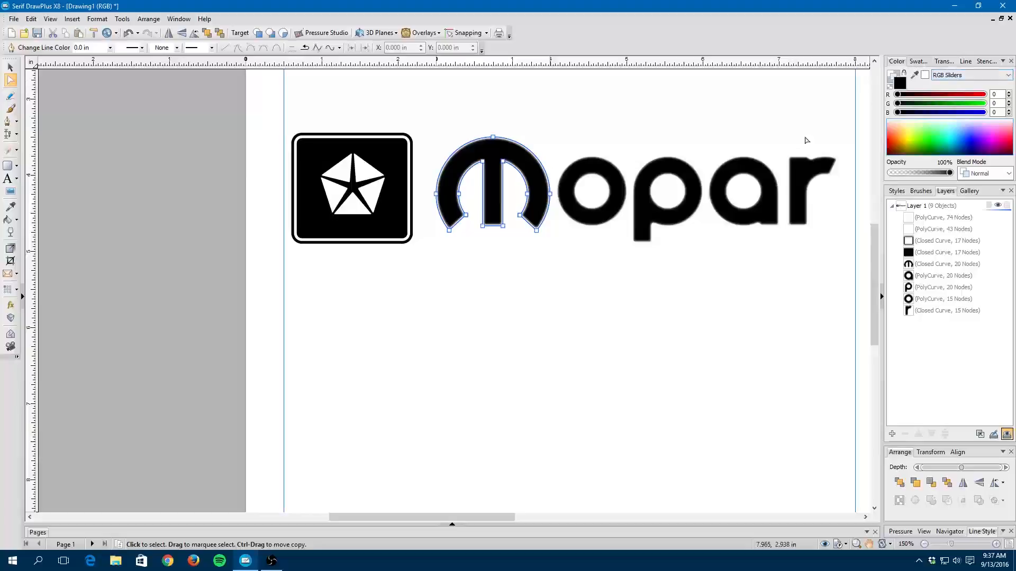
{"action": "left_click", "coordinate": [919, 66]}
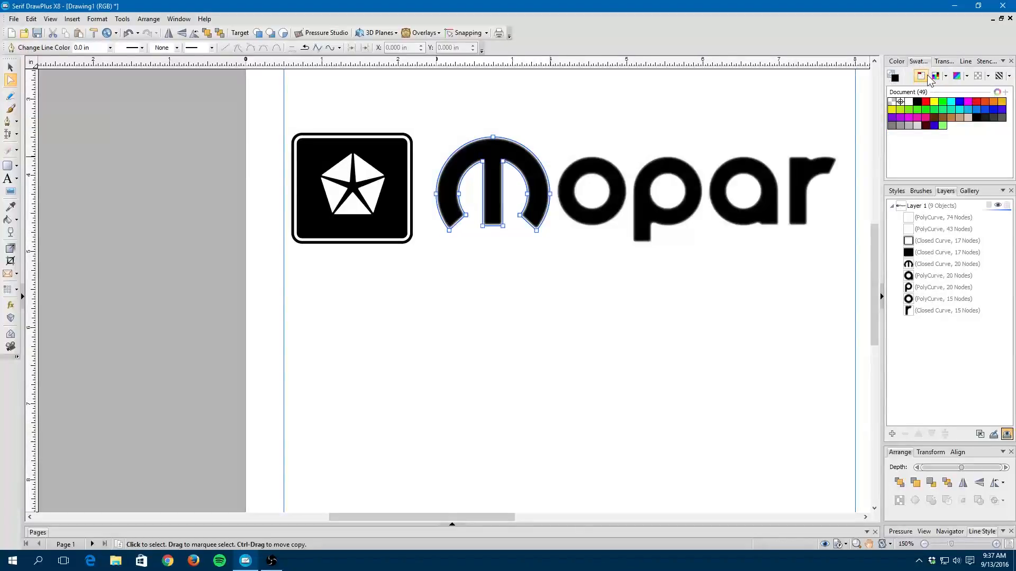
{"action": "left_click", "coordinate": [1006, 93]}
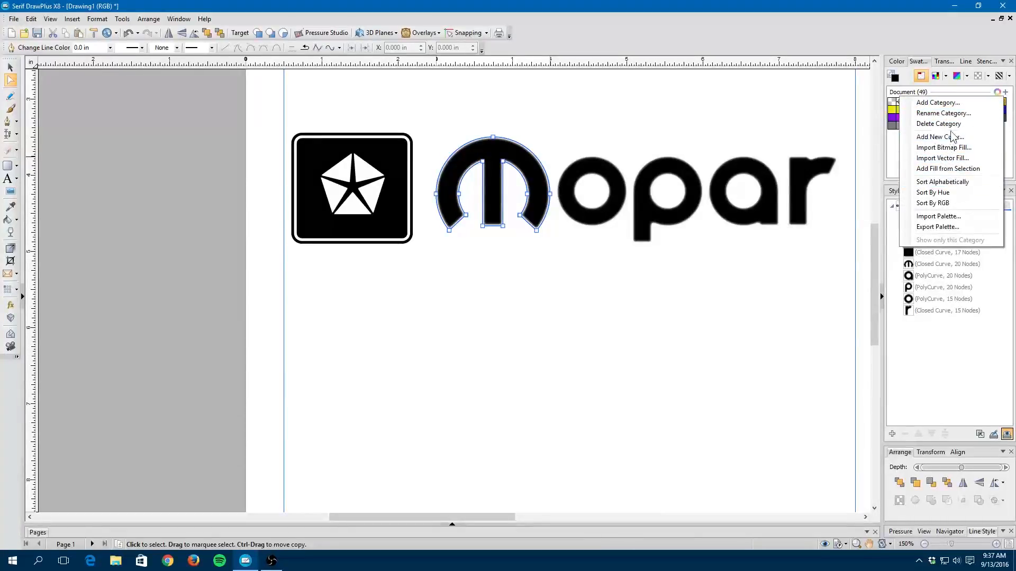
{"action": "left_click", "coordinate": [938, 216]}
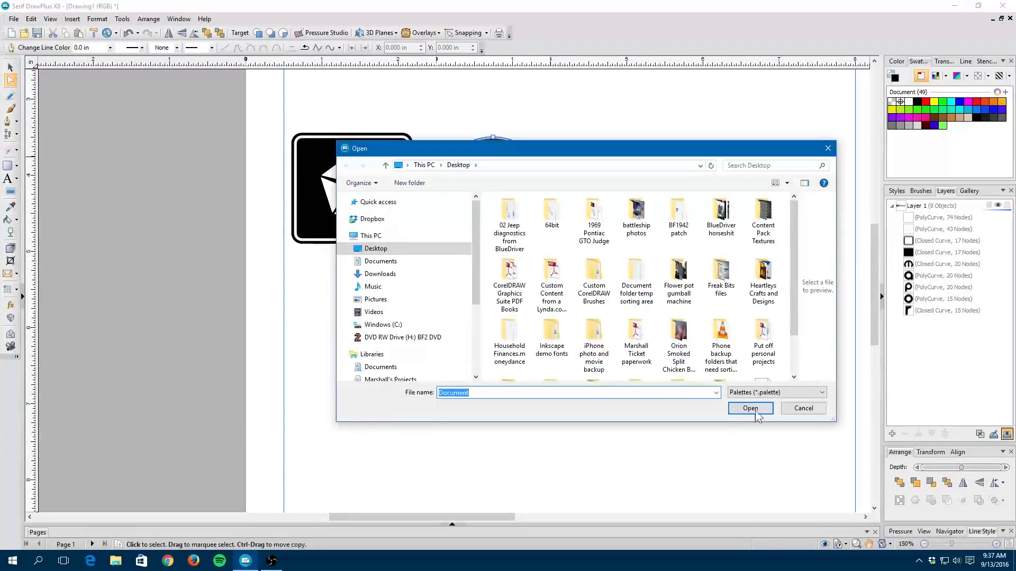
{"action": "left_click", "coordinate": [803, 408]}
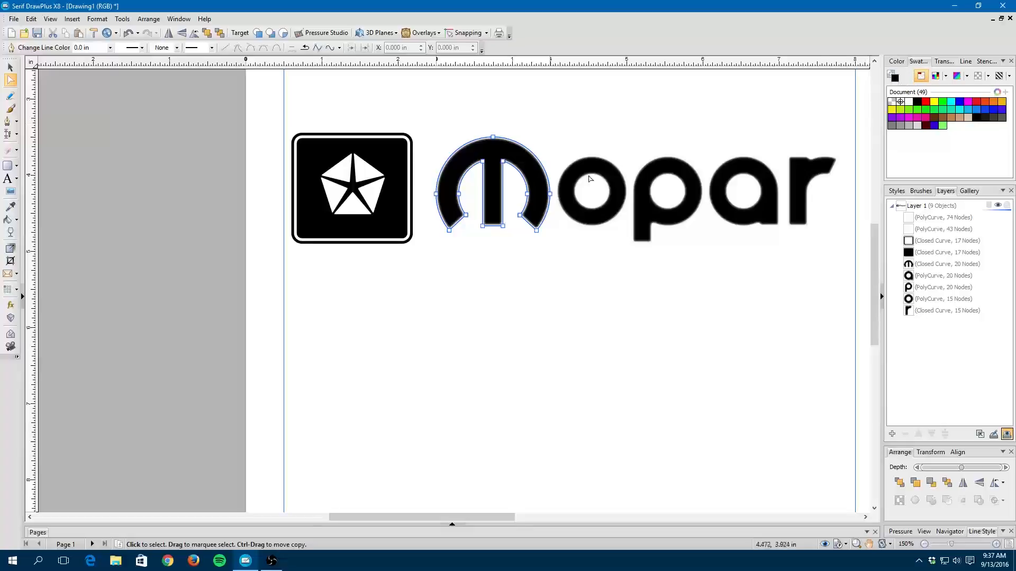
Step: Open the fill color selector for the badge's black inner square and choose the PANTONE® solid coated library
{"action": "left_click", "coordinate": [363, 232]}
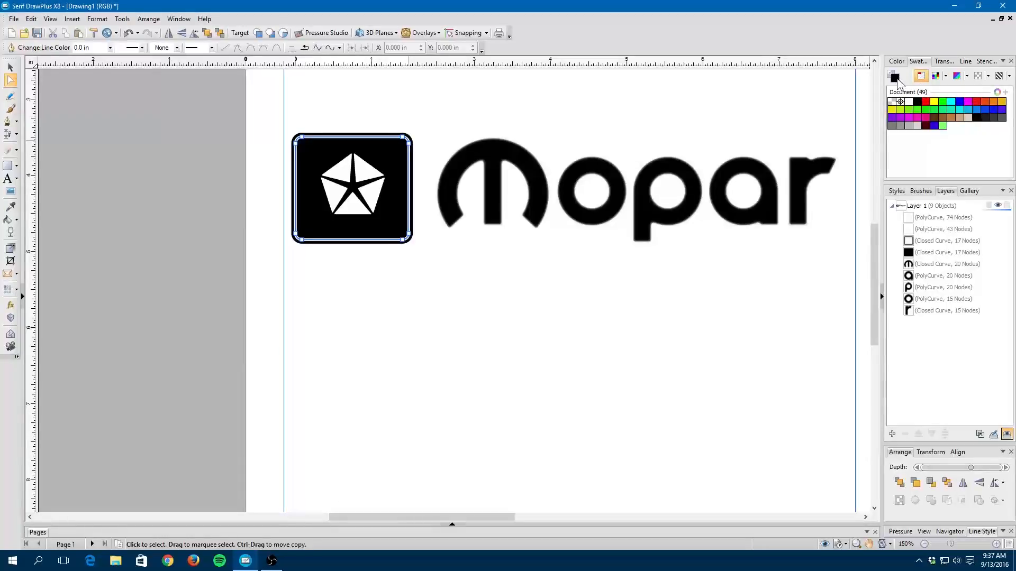
{"action": "left_click", "coordinate": [903, 62]}
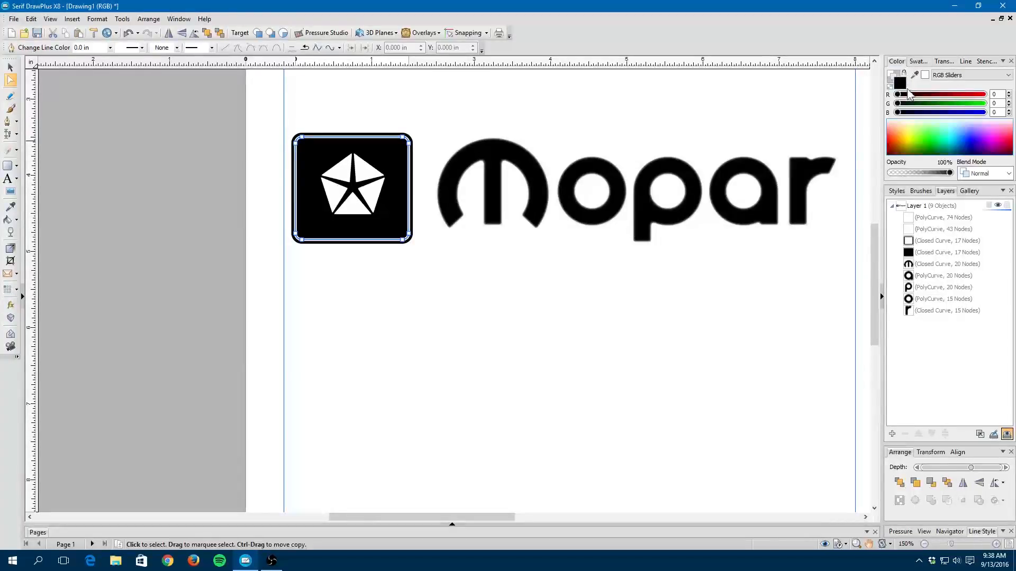
{"action": "double_click", "coordinate": [900, 82]}
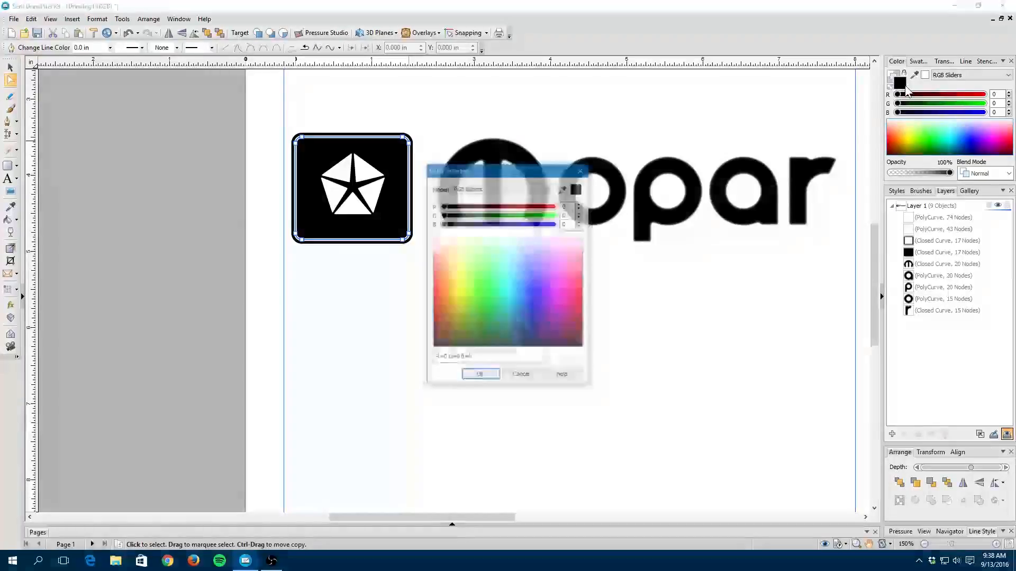
{"action": "left_click", "coordinate": [524, 189]}
{"action": "left_click", "coordinate": [478, 253]}
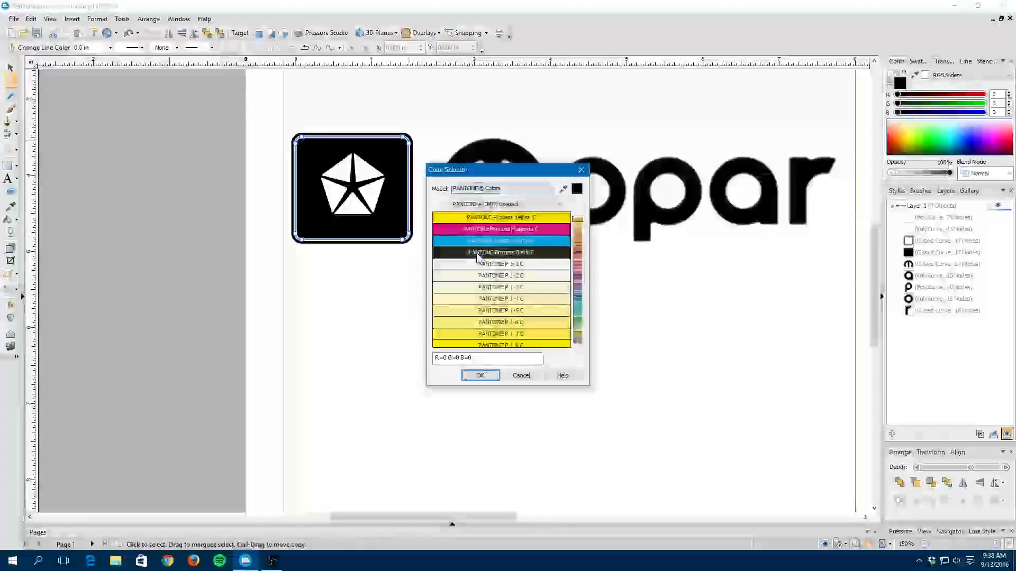
{"action": "left_click", "coordinate": [496, 205]}
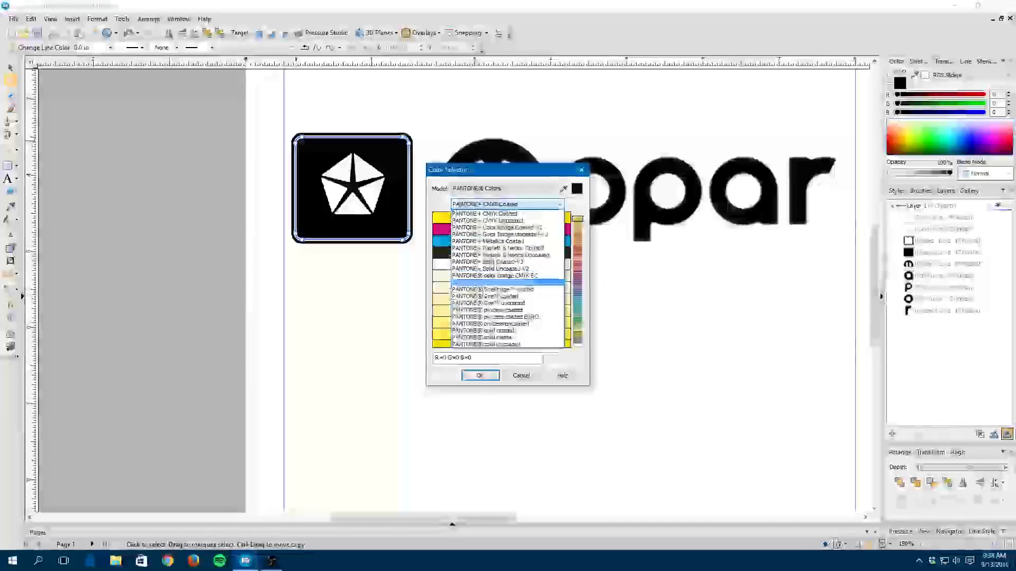
{"action": "left_click", "coordinate": [472, 339]}
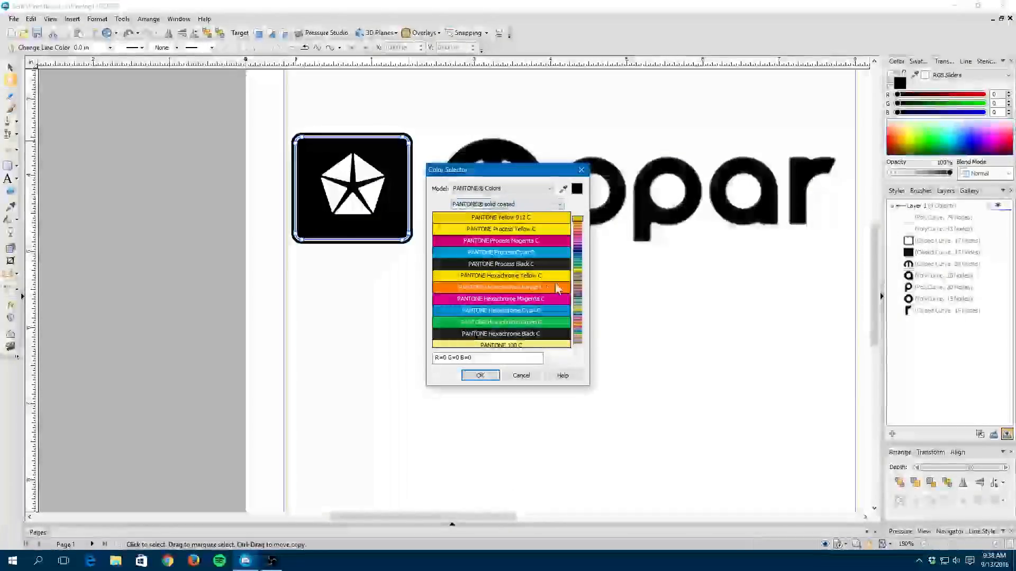
Step: Find PANTONE 293 C in the solid coated library and apply it as the badge square's fill
{"action": "left_click", "coordinate": [580, 256]}
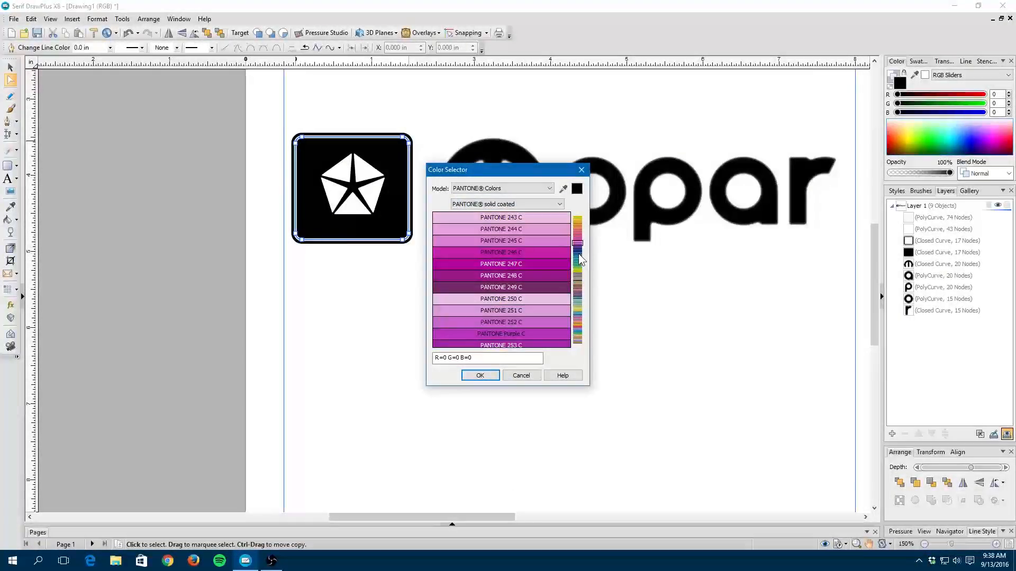
{"action": "scroll", "coordinate": [547, 264], "scroll_direction": "down", "scroll_amount": 5}
{"action": "scroll", "coordinate": [545, 276], "scroll_direction": "down", "scroll_amount": 5}
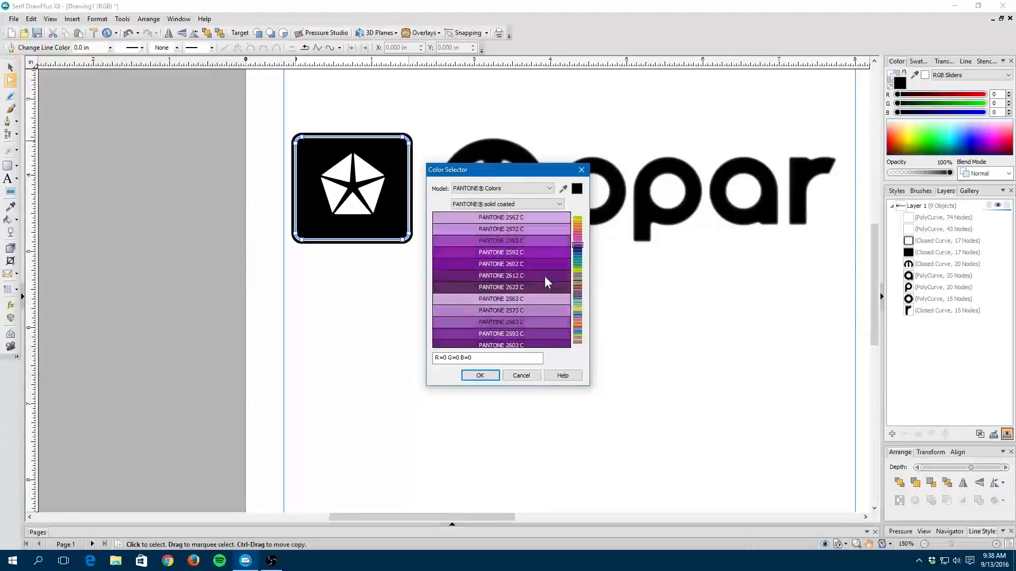
{"action": "scroll", "coordinate": [543, 286], "scroll_direction": "down", "scroll_amount": 5}
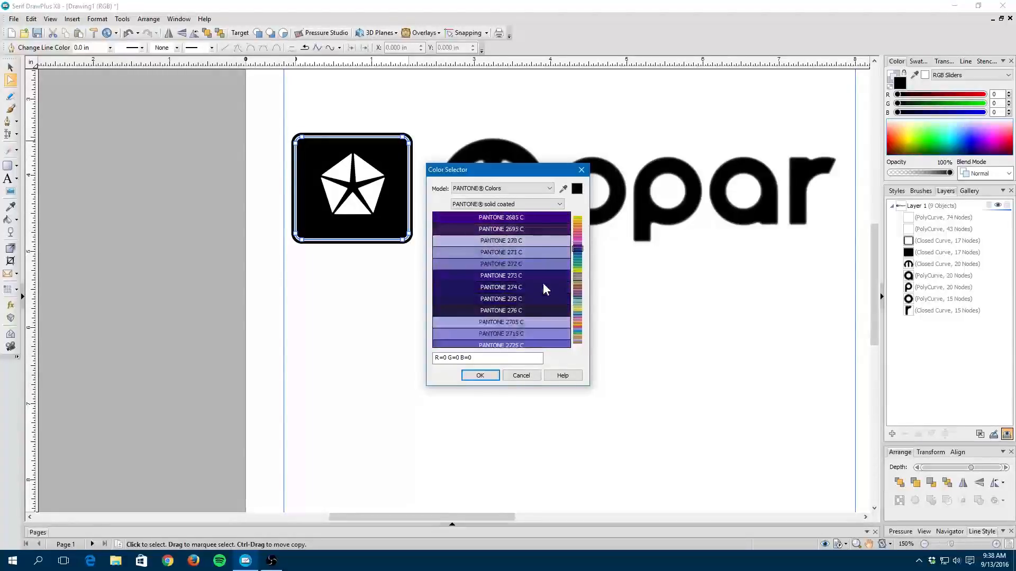
{"action": "scroll", "coordinate": [545, 291], "scroll_direction": "down", "scroll_amount": 5}
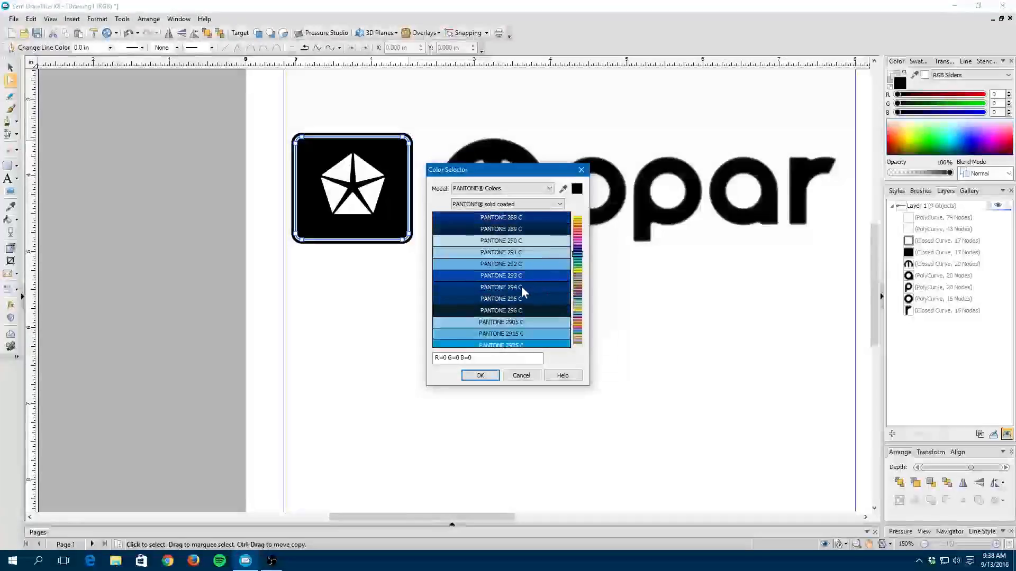
{"action": "left_click", "coordinate": [506, 277]}
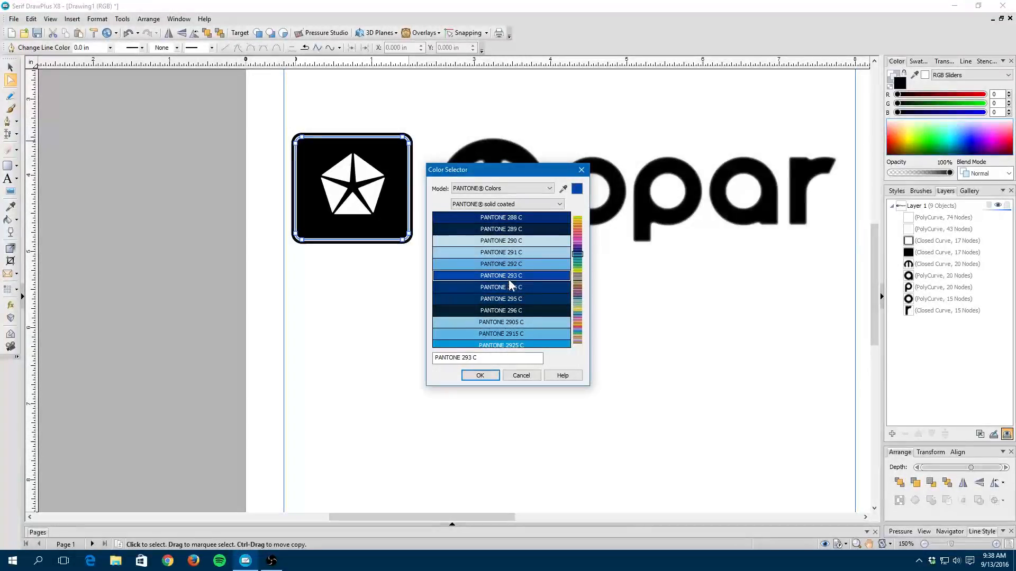
{"action": "left_click", "coordinate": [481, 377]}
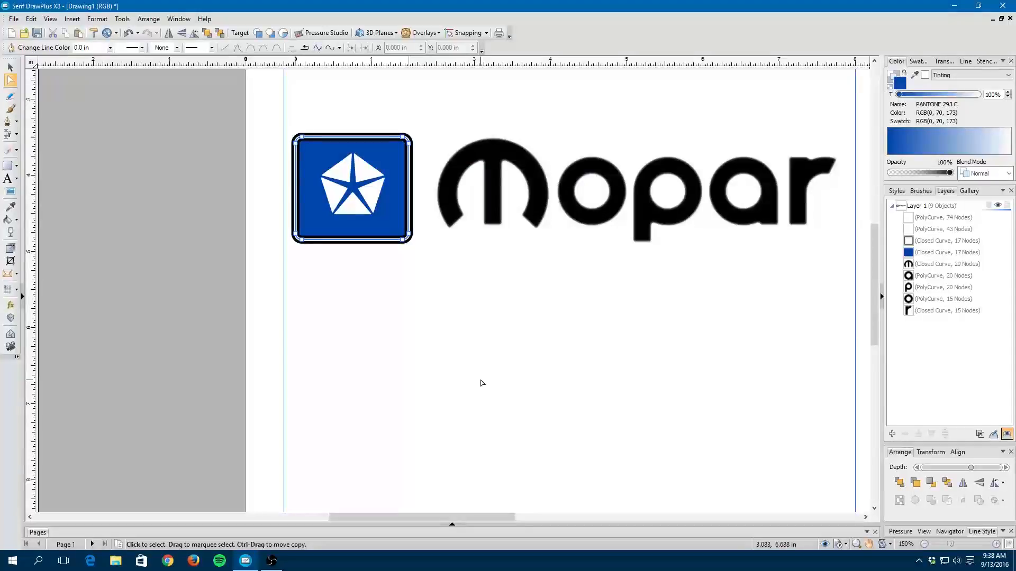